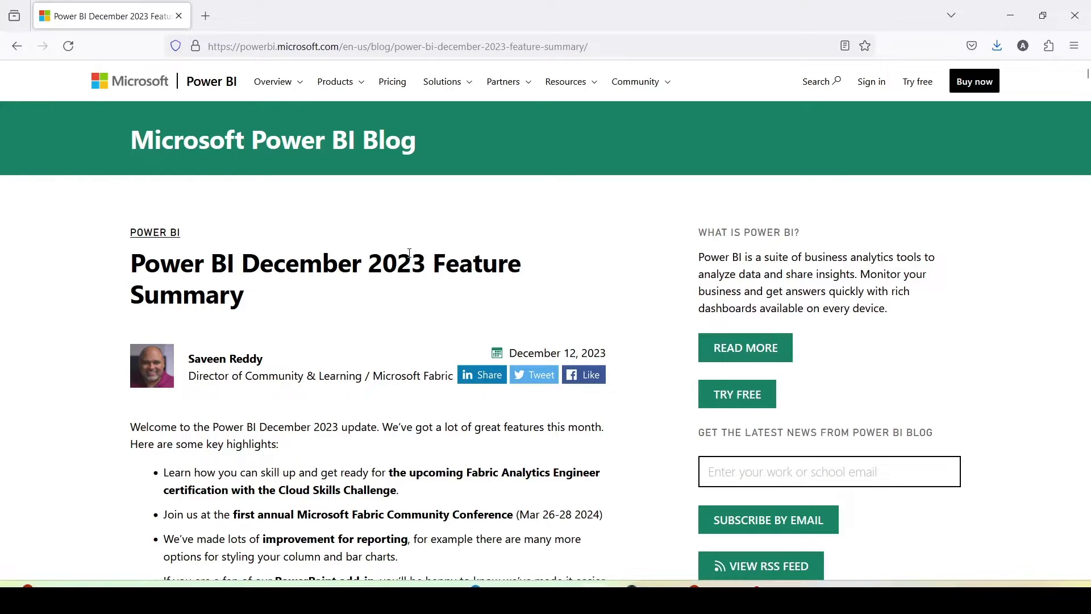
Scroll the December 2023 Feature Summary post down to its Contents list
{"action": "scroll", "coordinate": [409, 253], "scroll_direction": "down", "scroll_amount": 10}
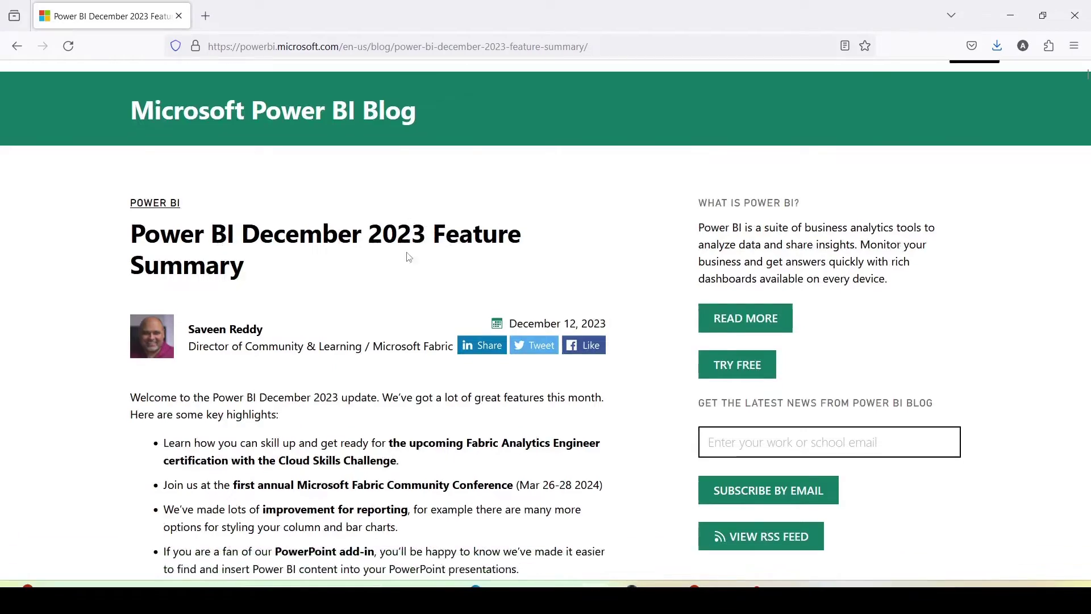
{"action": "scroll", "coordinate": [339, 272], "scroll_direction": "down", "scroll_amount": 10}
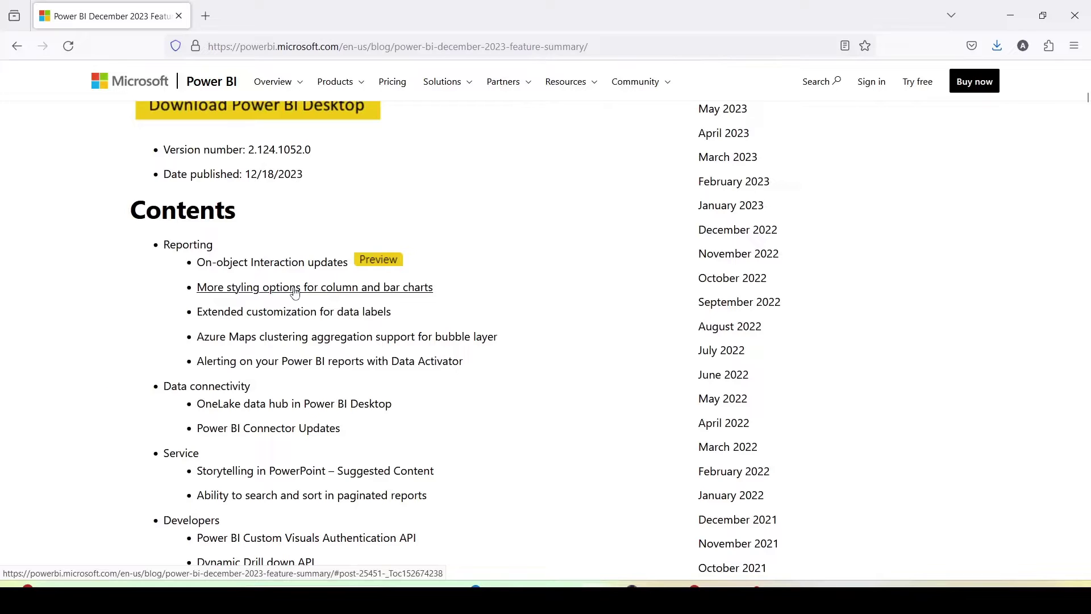
Jump to 'More styling options for column and bar charts' and highlight the two example charts
{"action": "left_click", "coordinate": [295, 292]}
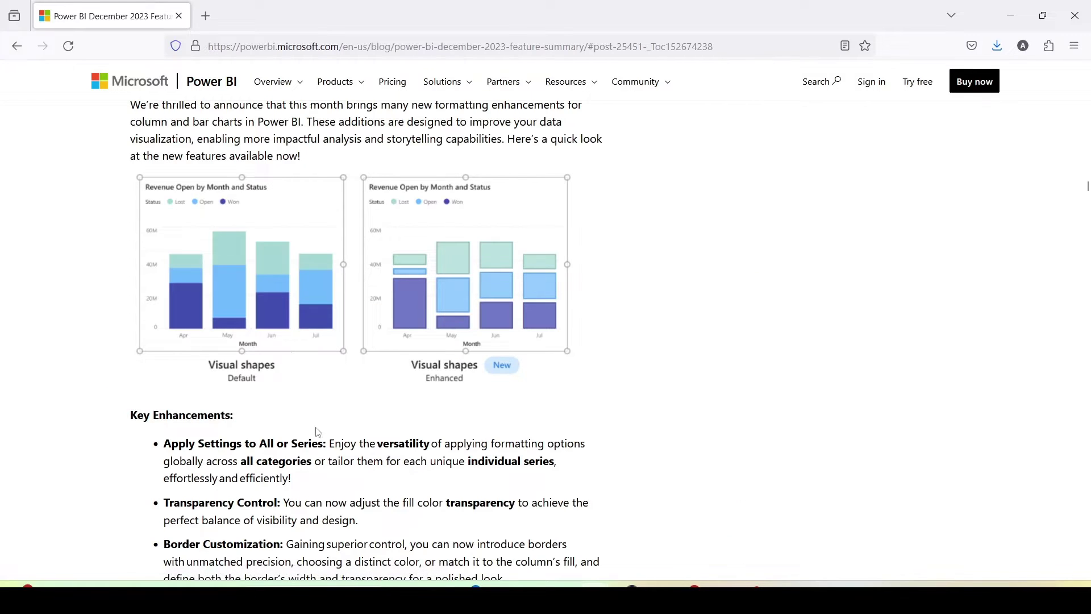
{"action": "scroll", "coordinate": [241, 346], "scroll_direction": "up", "scroll_amount": 1}
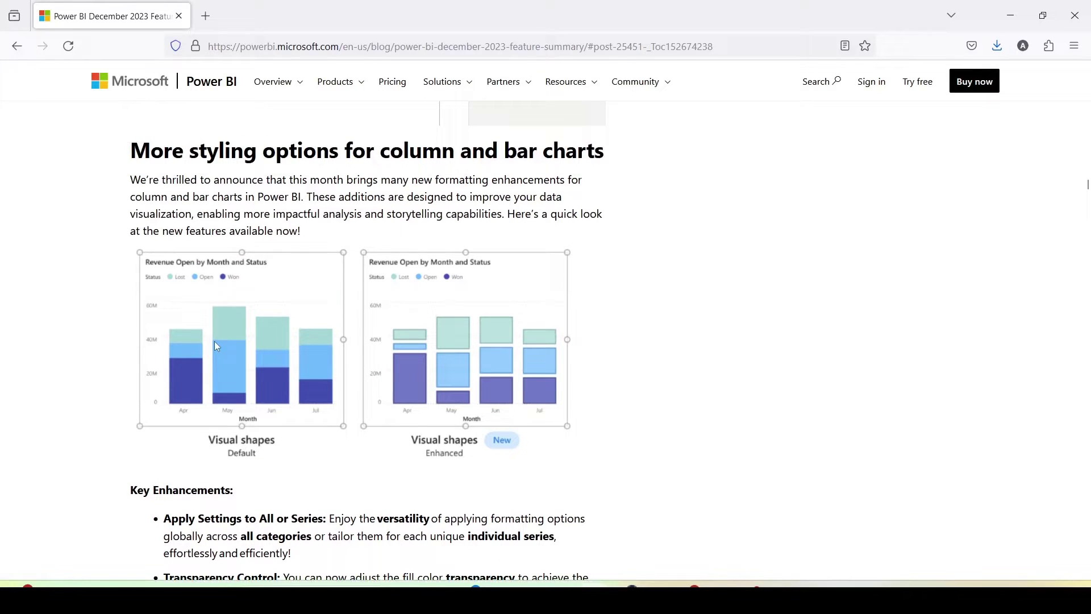
{"action": "left_click_drag", "start_coordinate": [120, 231], "coordinate": [610, 475]}
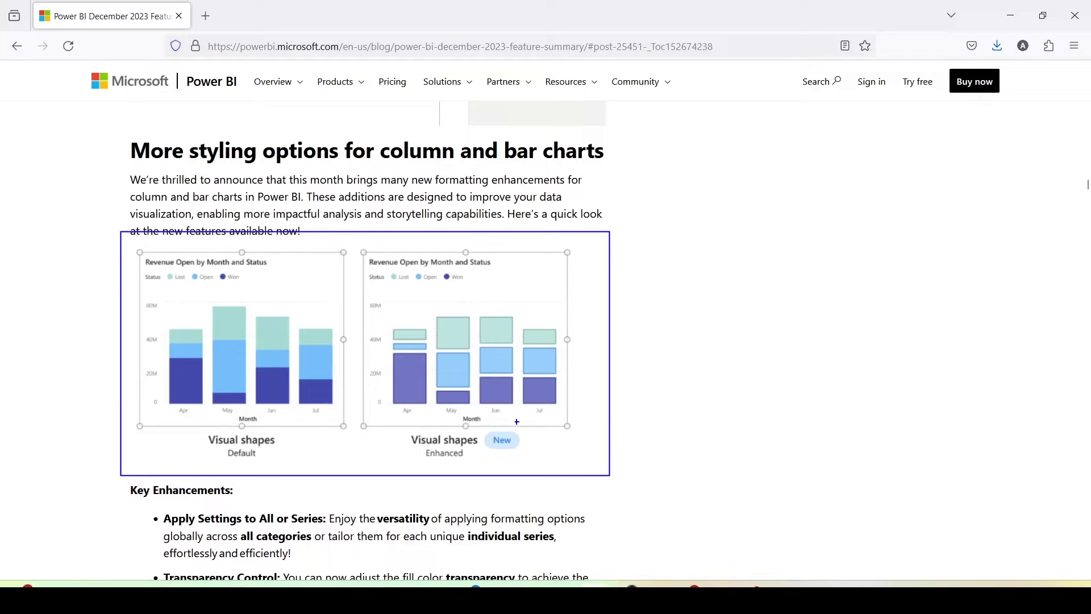
{"action": "key", "text": "Return"}
Read through the section, highlighting the Enhanced chart's Apr column, then return to Power BI Desktop
{"action": "scroll", "coordinate": [228, 382], "scroll_direction": "down", "scroll_amount": 3}
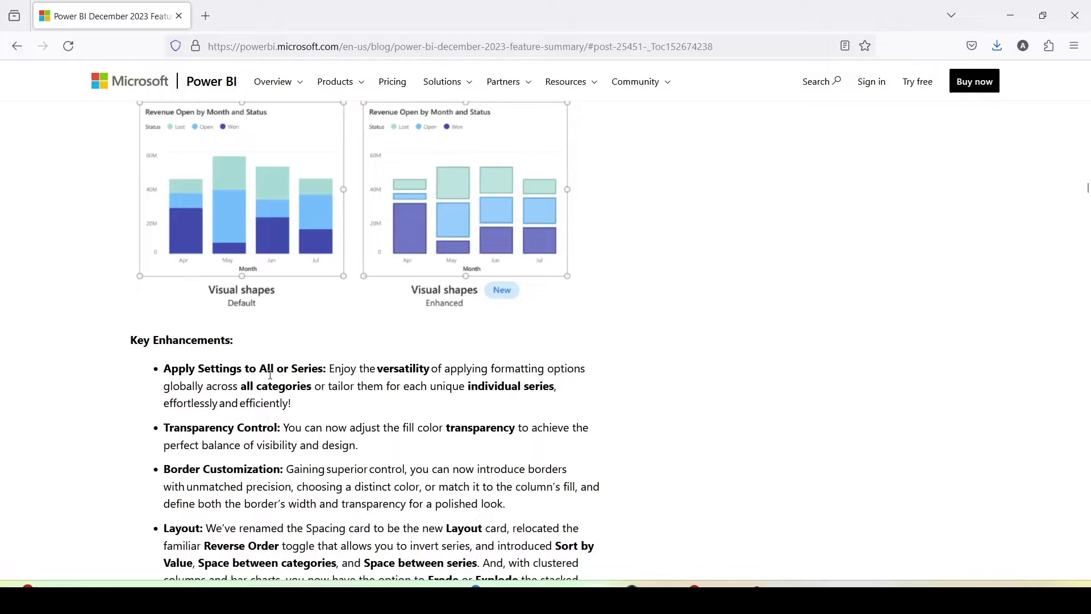
{"action": "scroll", "coordinate": [317, 375], "scroll_direction": "down", "scroll_amount": 1}
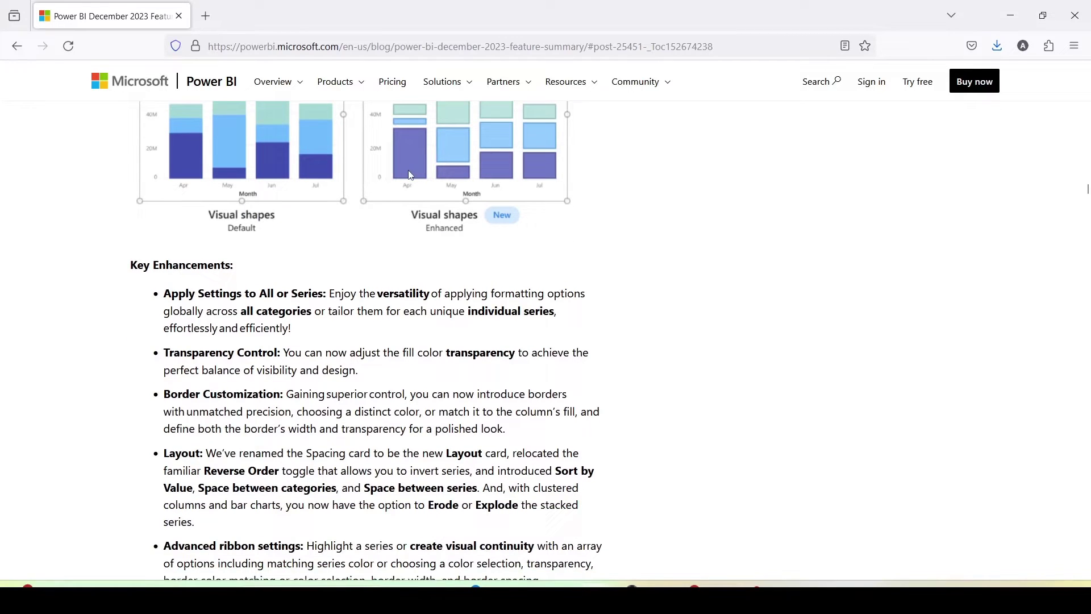
{"action": "mouse_move", "coordinate": [389, 125]}
{"action": "left_mouse_down"}
{"action": "mouse_move", "coordinate": [415, 182]}
{"action": "mouse_move", "coordinate": [428, 184]}
{"action": "left_mouse_up"}
{"action": "scroll", "coordinate": [299, 329], "scroll_direction": "down", "scroll_amount": 1}
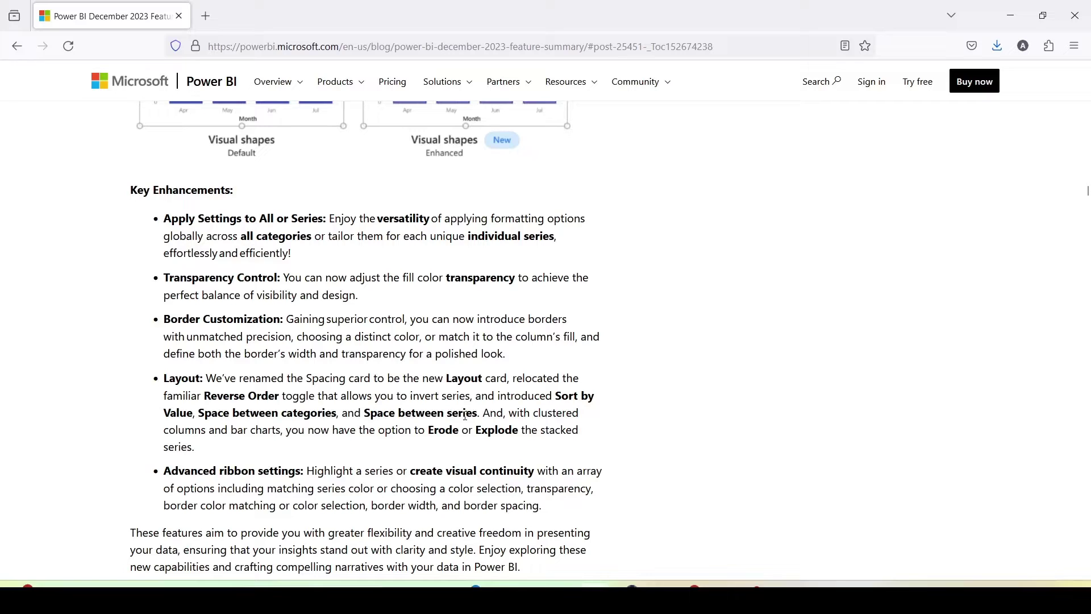
{"action": "scroll", "coordinate": [449, 398], "scroll_direction": "down", "scroll_amount": 2}
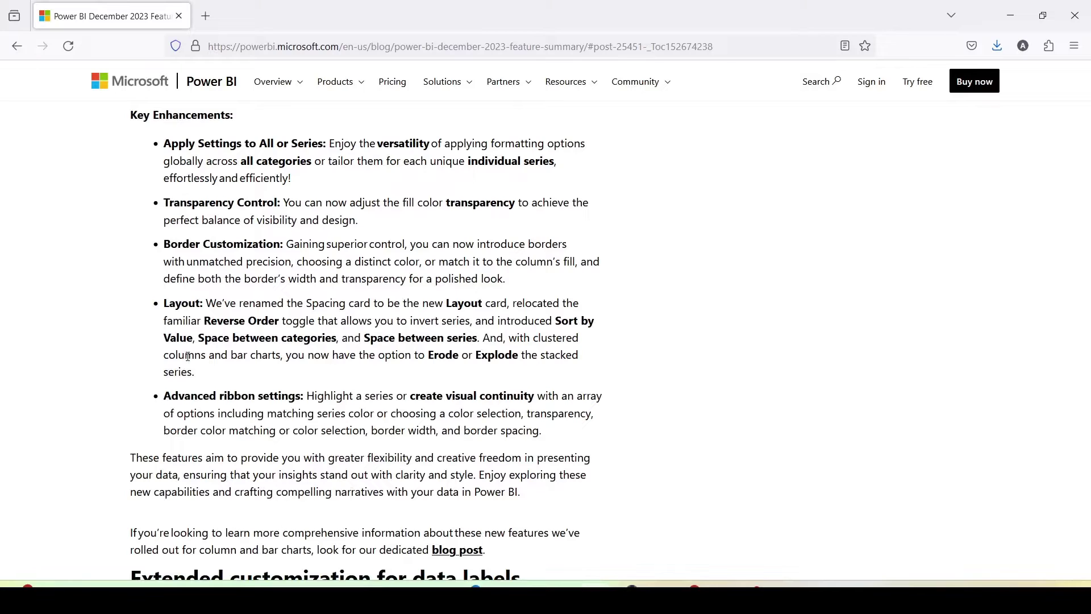
{"action": "scroll", "coordinate": [188, 357], "scroll_direction": "down", "scroll_amount": 2}
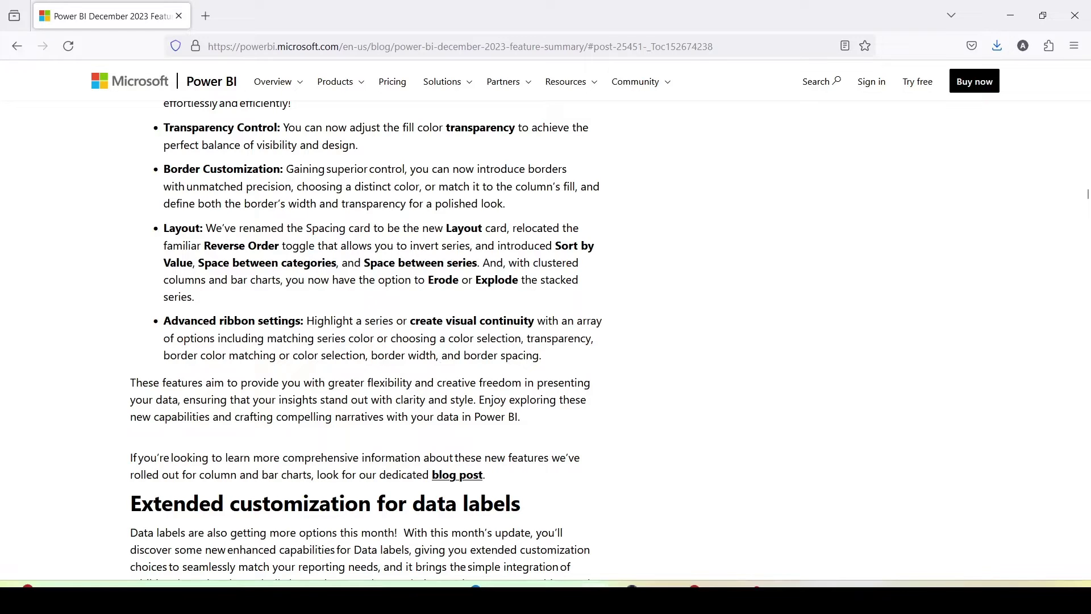
{"action": "key", "text": "alt+Tab"}
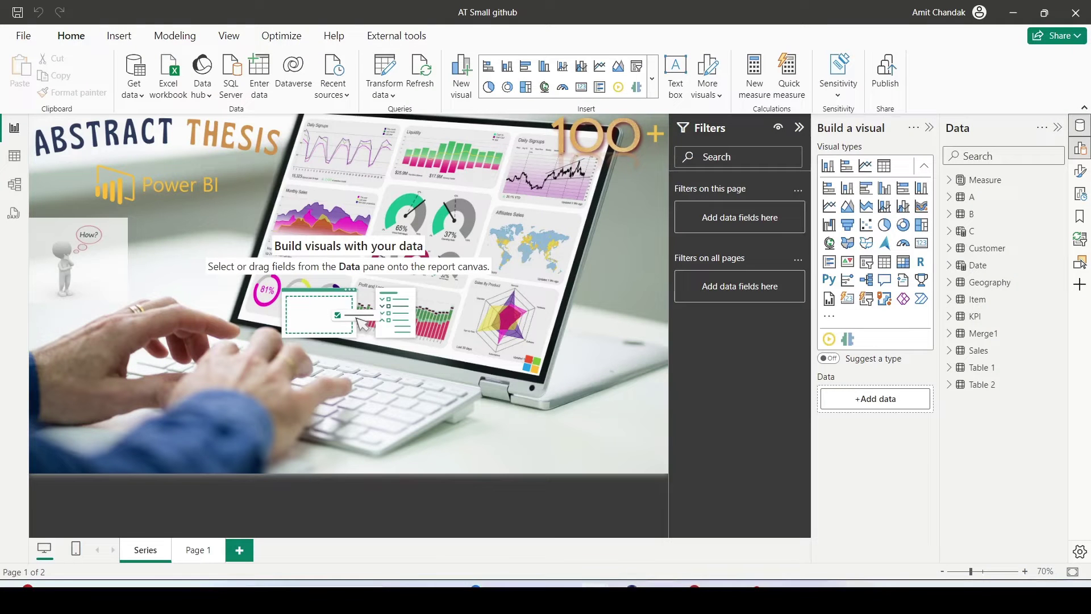
Show Model view and point out the Sales, Date, Item, Geography and Customer tables and the Geography–Sales relationship
{"action": "left_click", "coordinate": [14, 186]}
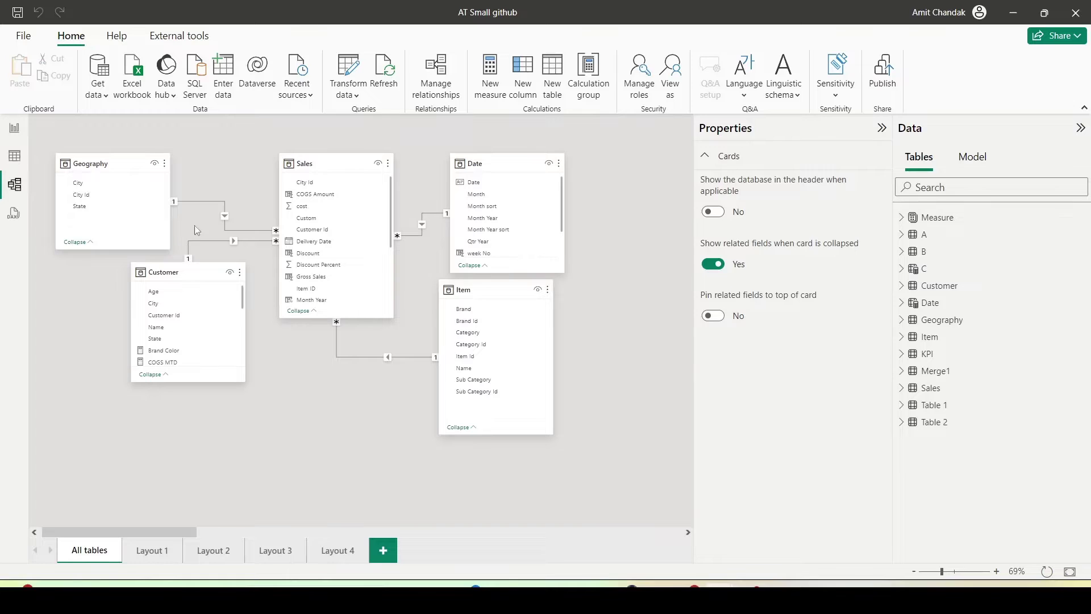
{"action": "left_click_drag", "start_coordinate": [266, 148], "coordinate": [403, 333]}
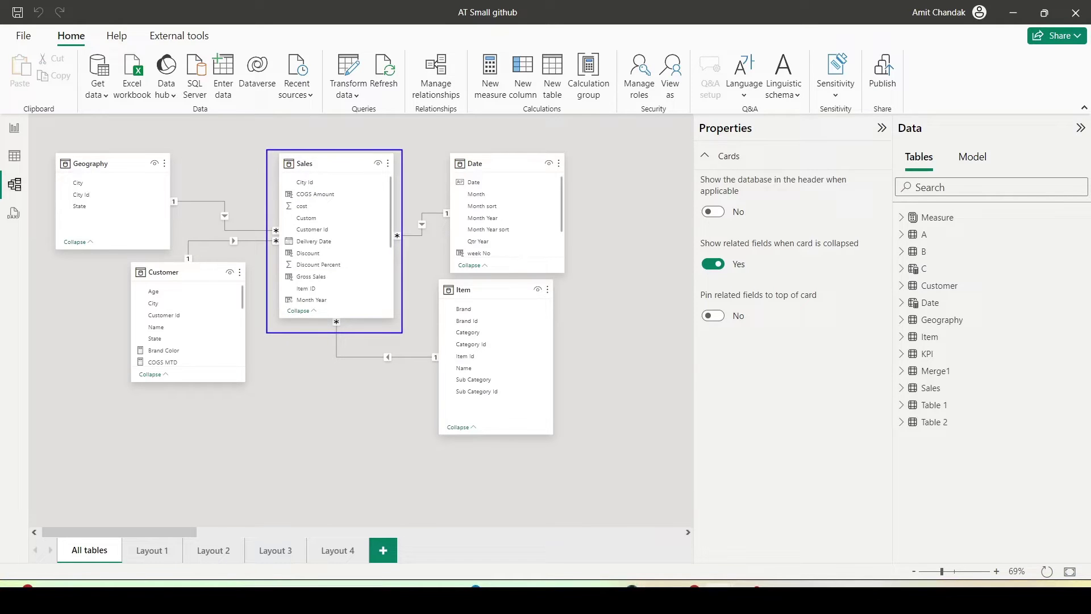
{"action": "mouse_move", "coordinate": [439, 146]}
{"action": "left_mouse_down"}
{"action": "mouse_move", "coordinate": [538, 244]}
{"action": "mouse_move", "coordinate": [593, 278]}
{"action": "left_mouse_up"}
{"action": "left_click_drag", "start_coordinate": [433, 275], "coordinate": [569, 453]}
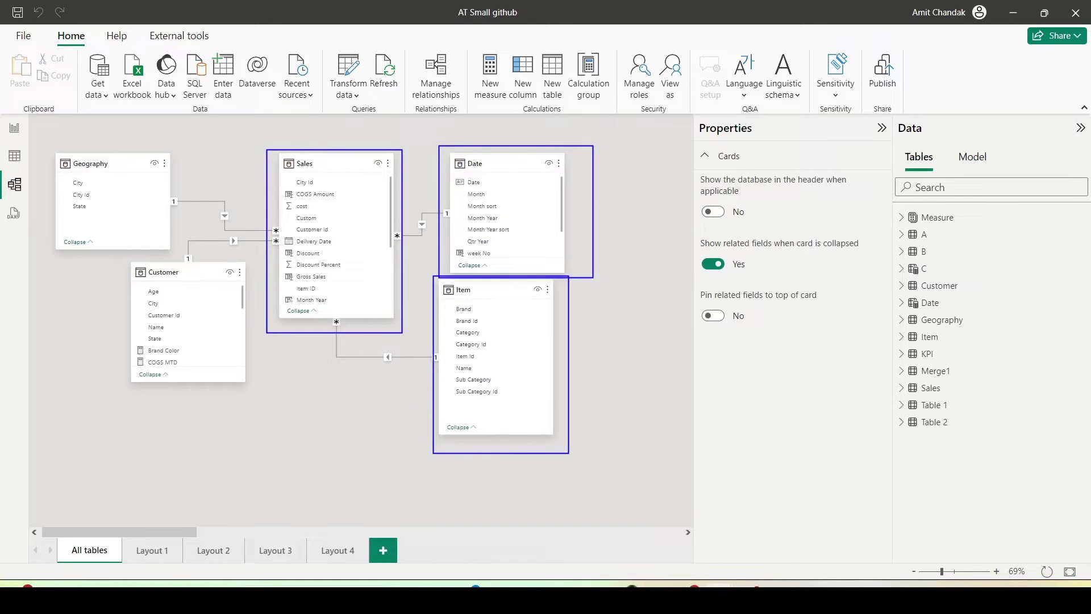
{"action": "left_click_drag", "start_coordinate": [46, 143], "coordinate": [212, 251]}
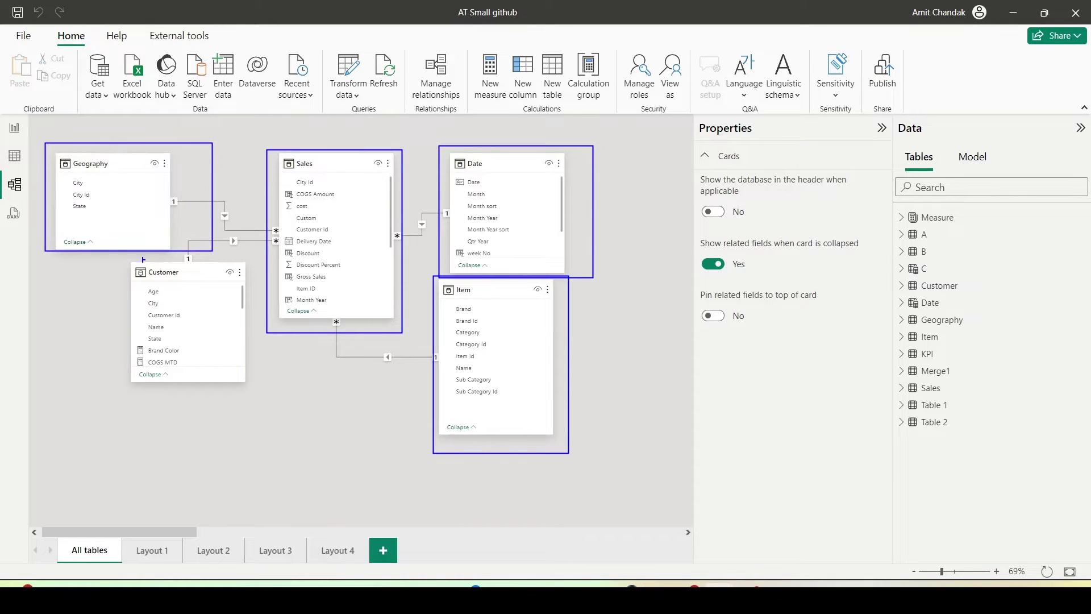
{"action": "left_click_drag", "start_coordinate": [116, 255], "coordinate": [277, 404]}
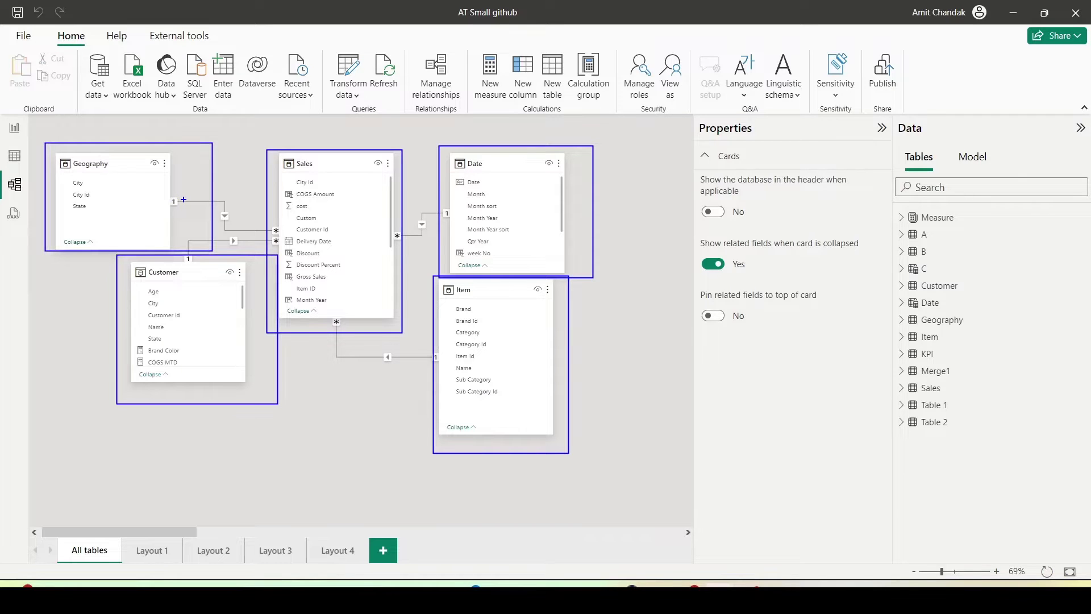
{"action": "mouse_move", "coordinate": [183, 198]}
{"action": "left_mouse_down"}
{"action": "mouse_move", "coordinate": [256, 217]}
{"action": "mouse_move", "coordinate": [276, 236]}
{"action": "left_mouse_up"}
{"action": "key", "text": "Escape"}
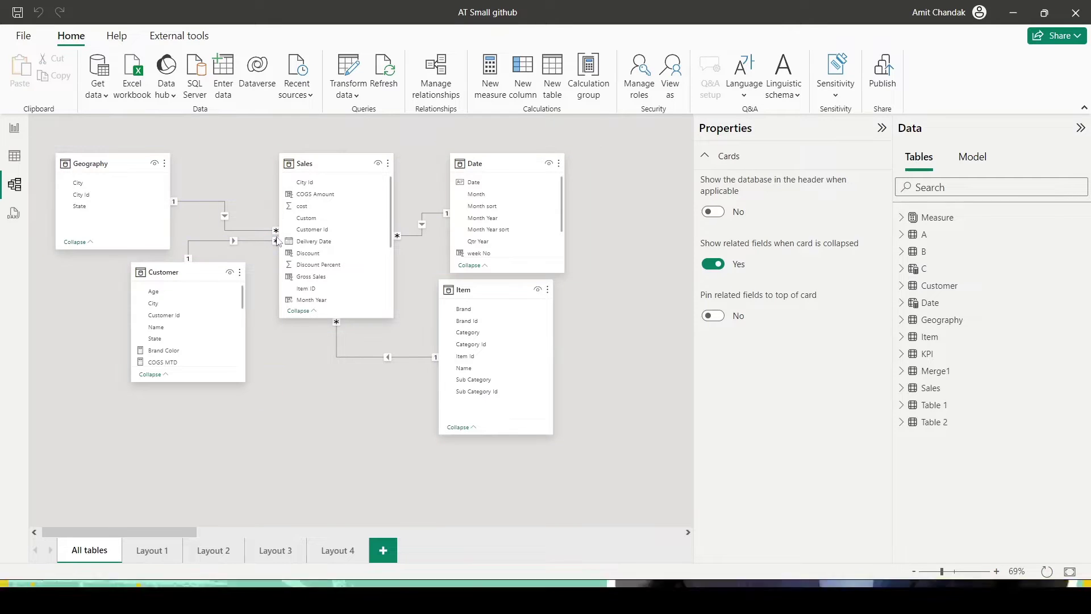
Add Page 2 with a clustered column chart enlarged to fill the canvas
{"action": "left_click", "coordinate": [14, 129]}
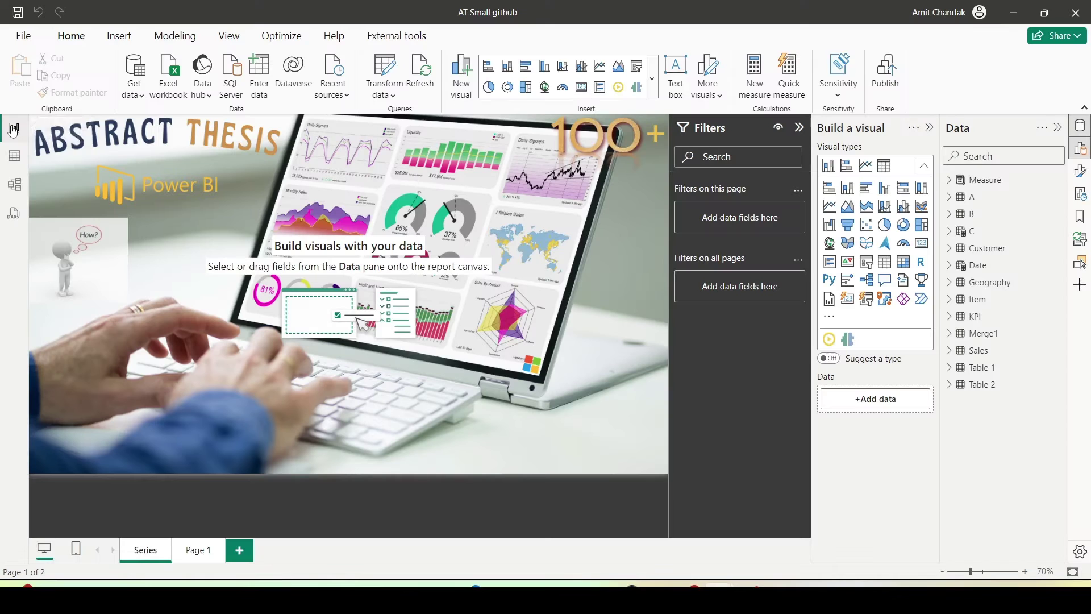
{"action": "left_click", "coordinate": [240, 546]}
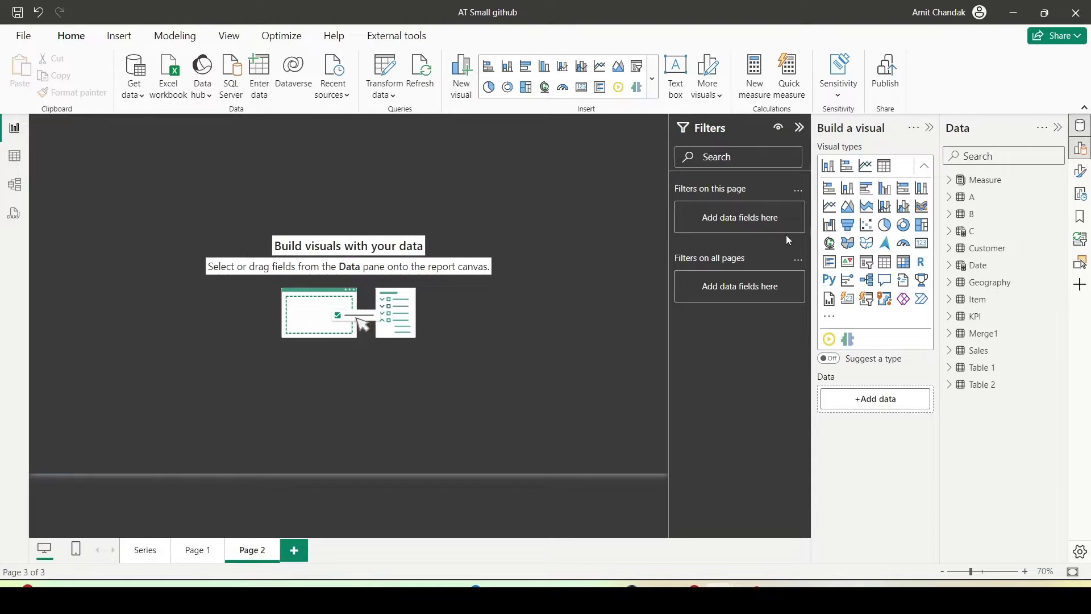
{"action": "left_click", "coordinate": [889, 193]}
{"action": "left_click_drag", "start_coordinate": [174, 254], "coordinate": [677, 493]}
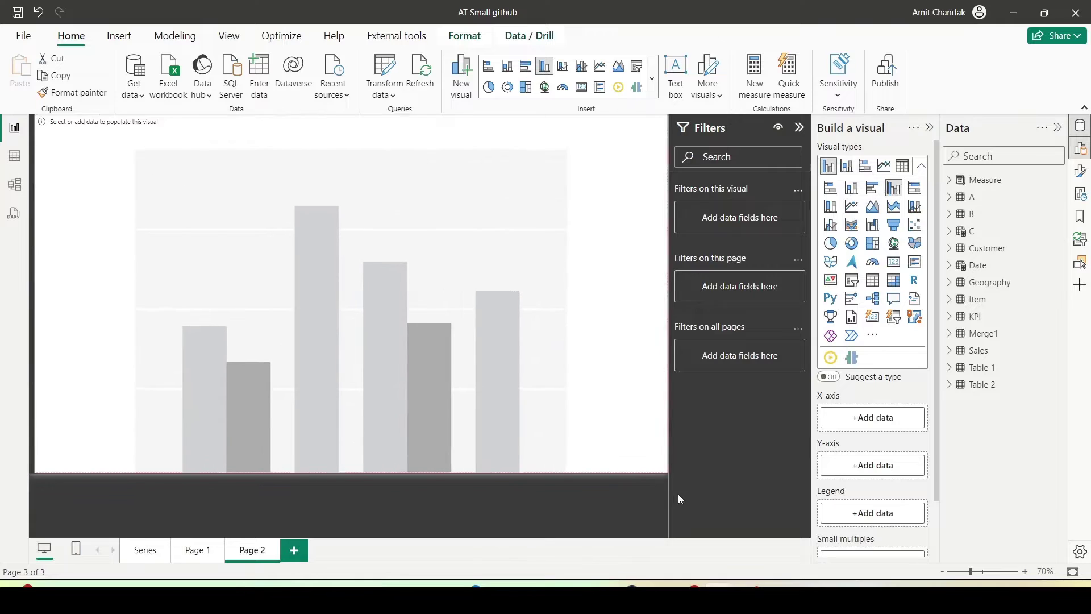
Put Item Brand on the x-axis and the Base Net measure on the y-axis
{"action": "left_click", "coordinate": [955, 301]}
{"action": "left_click_drag", "start_coordinate": [1004, 316], "coordinate": [885, 424]}
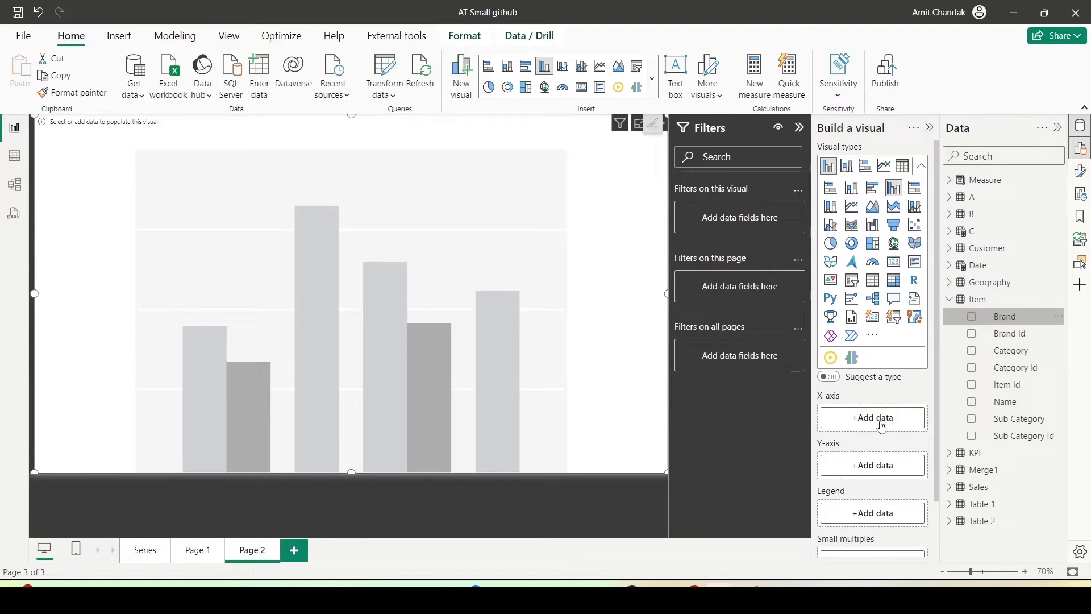
{"action": "left_click", "coordinate": [950, 182]}
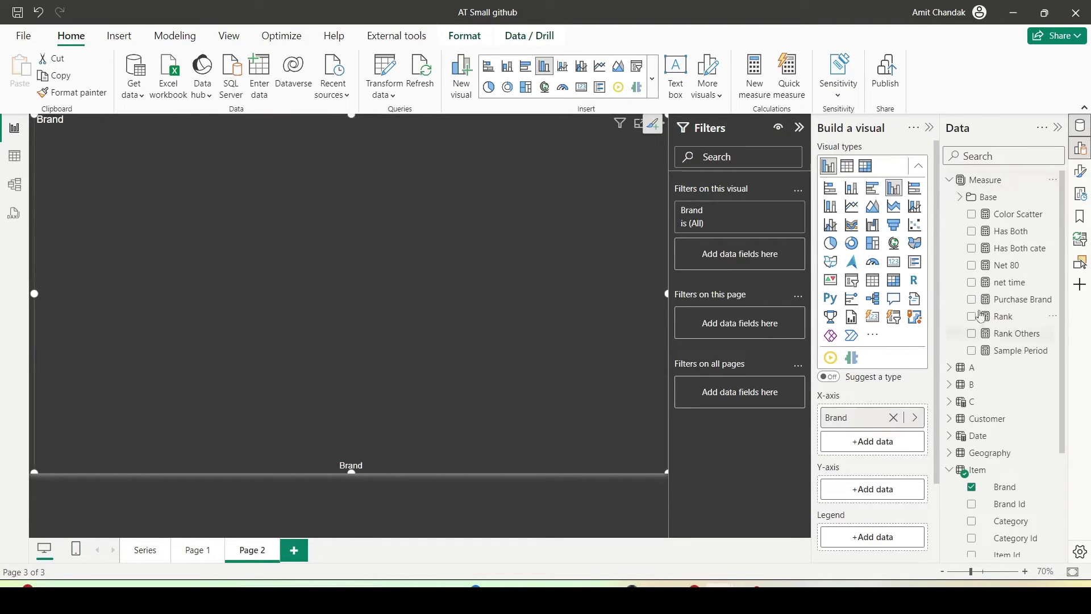
{"action": "left_click", "coordinate": [961, 197]}
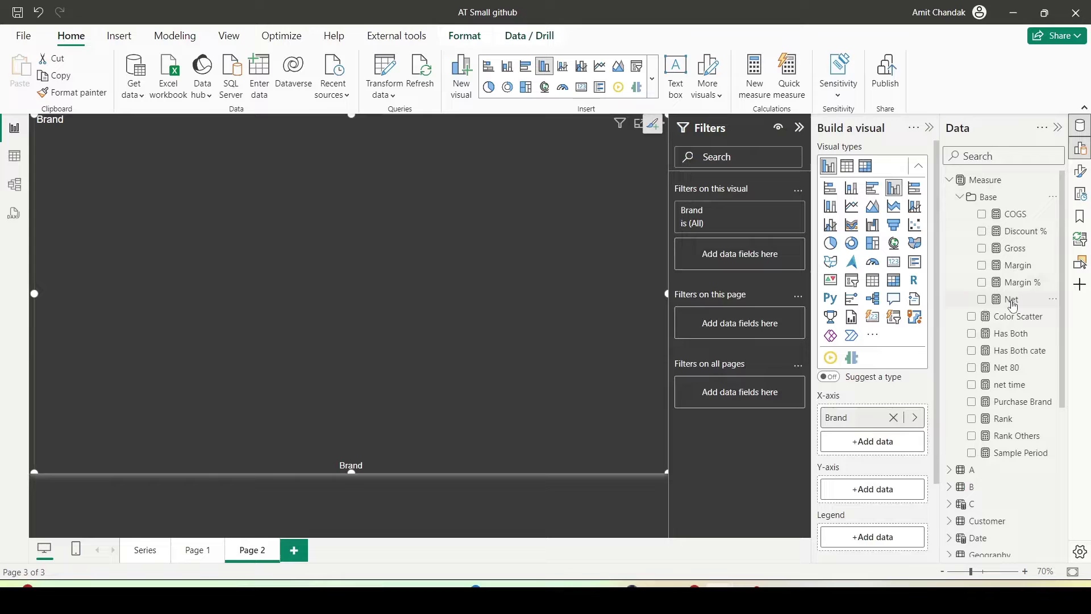
{"action": "left_click_drag", "start_coordinate": [1010, 299], "coordinate": [881, 501]}
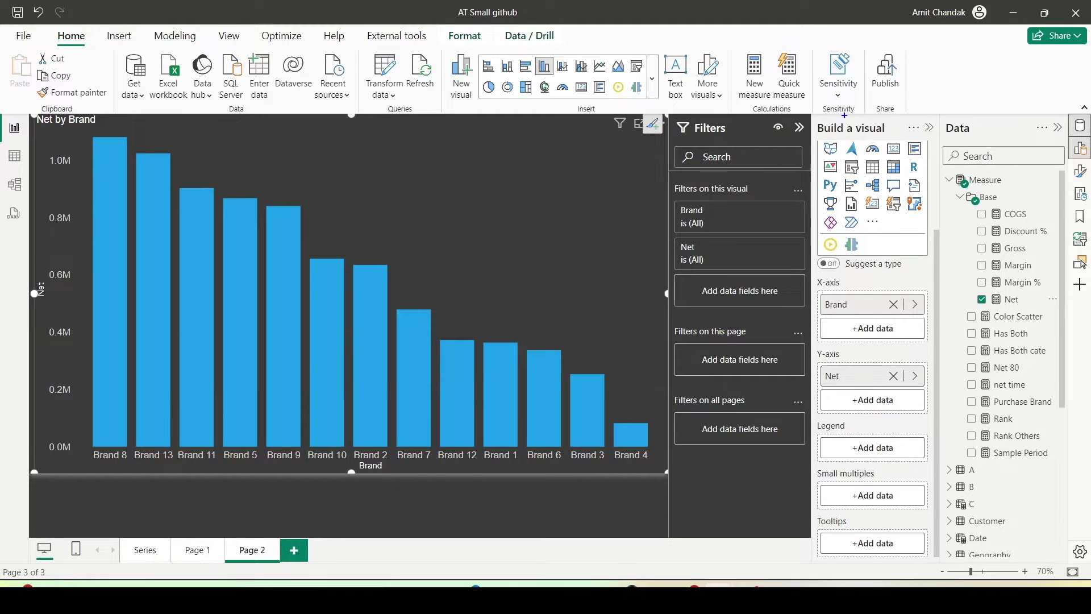
{"action": "left_click", "coordinate": [819, 118]}
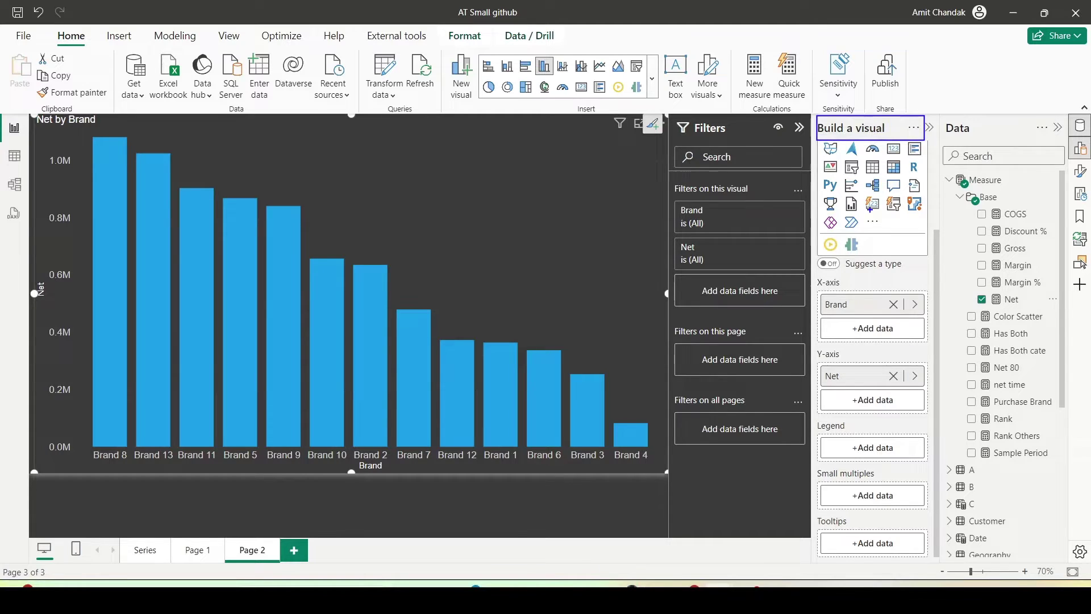
{"action": "scroll", "coordinate": [874, 222], "scroll_direction": "up", "scroll_amount": 2}
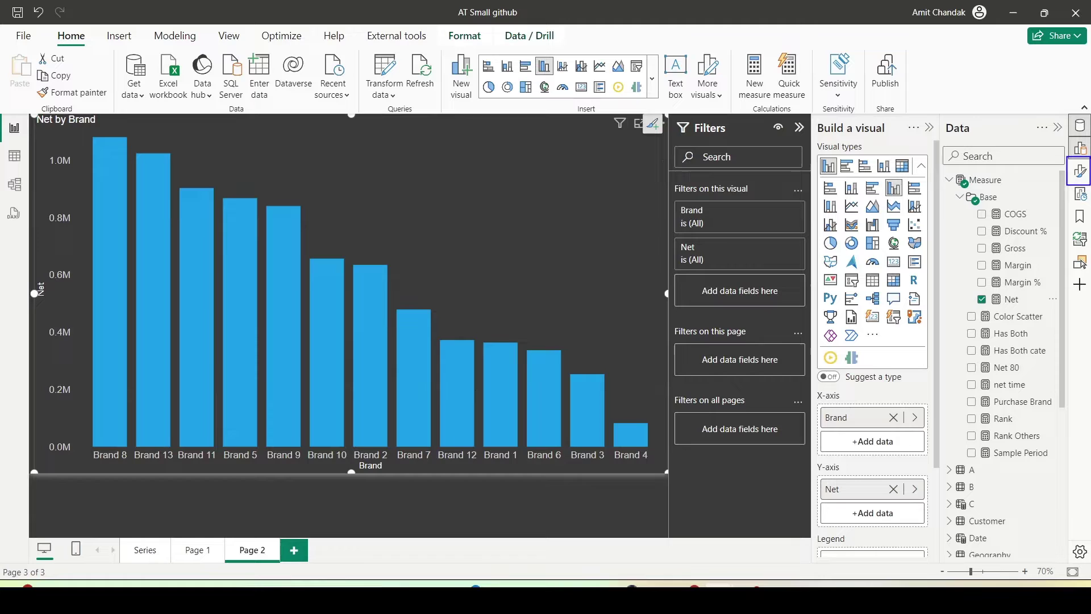
In the chart's Columns formatting, set colour transparency to 32% and switch Border on
{"action": "left_click", "coordinate": [653, 124]}
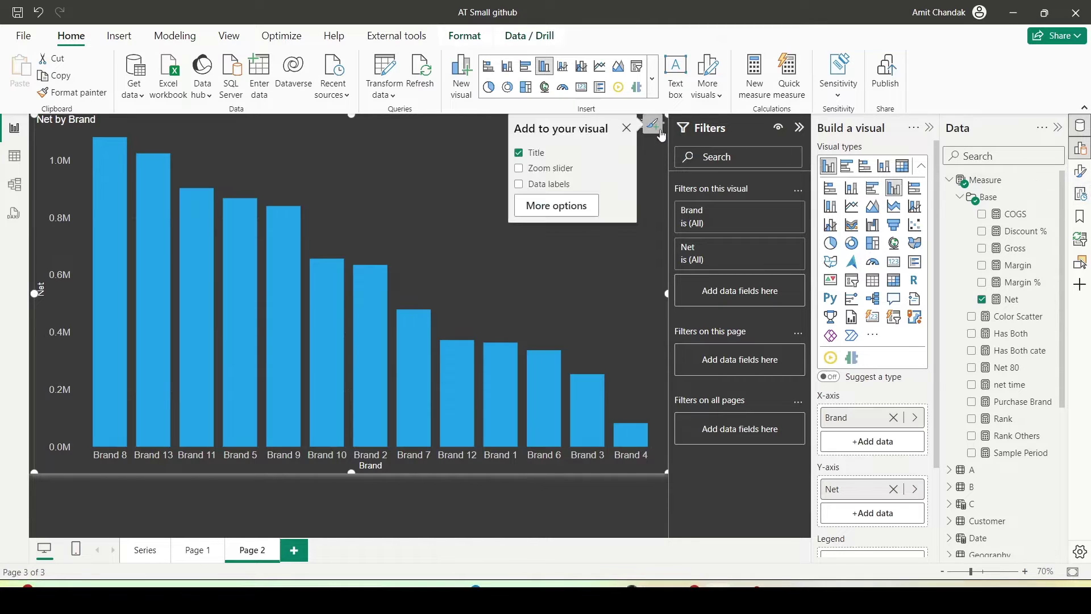
{"action": "left_click", "coordinate": [566, 206]}
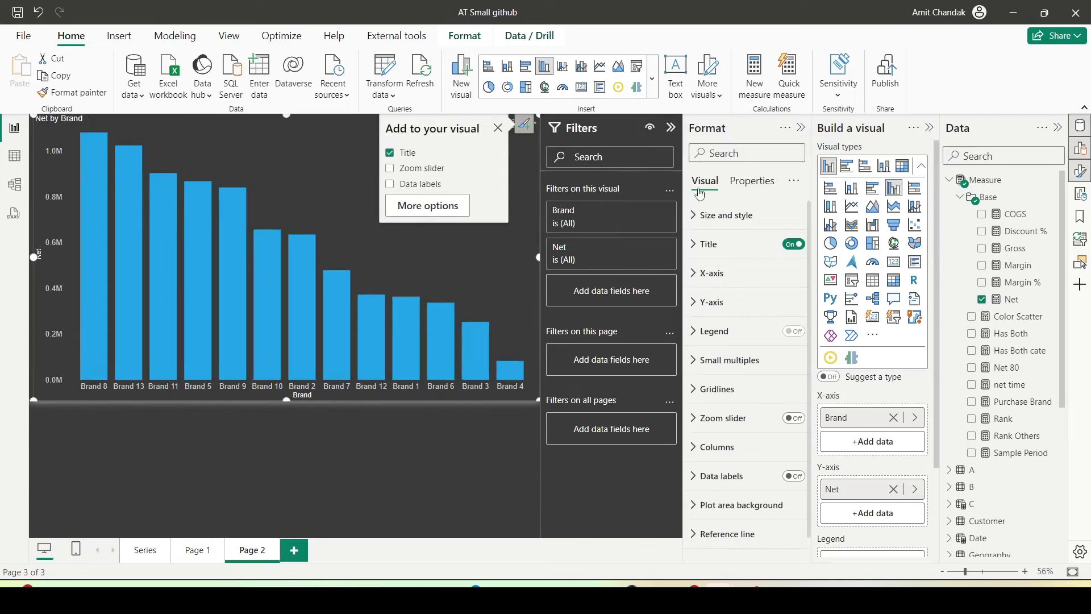
{"action": "scroll", "coordinate": [705, 263], "scroll_direction": "down", "scroll_amount": 1}
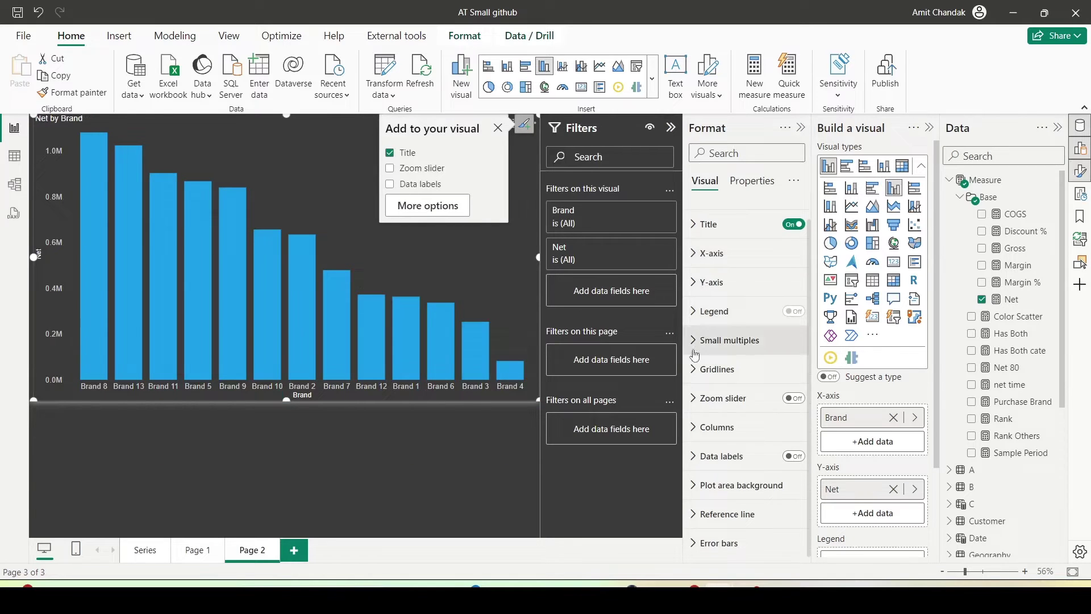
{"action": "left_click", "coordinate": [700, 432]}
{"action": "scroll", "coordinate": [727, 255], "scroll_direction": "down", "scroll_amount": 6}
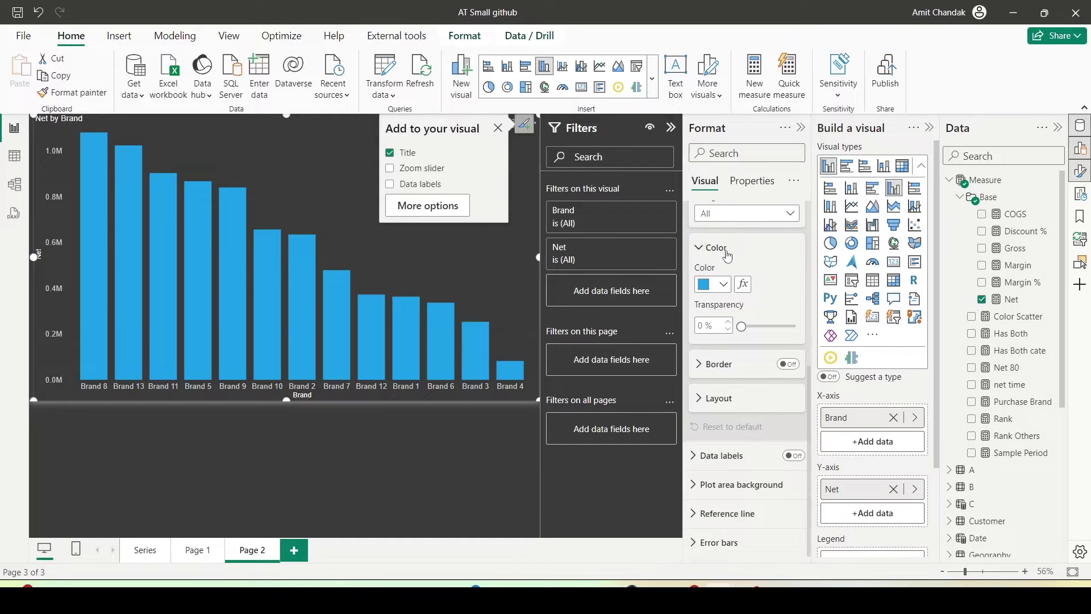
{"action": "left_click", "coordinate": [703, 364]}
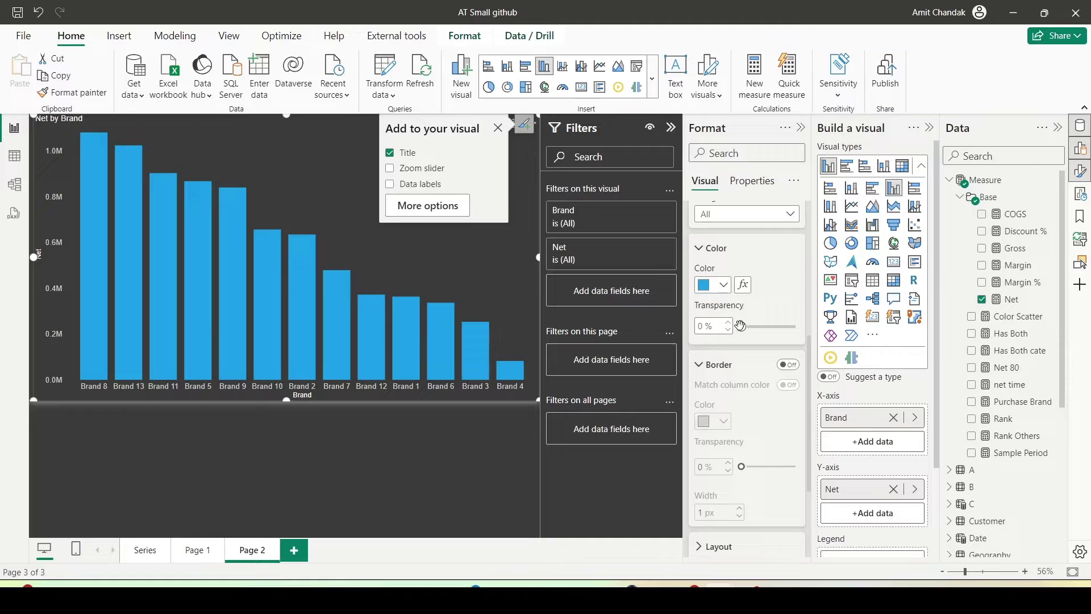
{"action": "left_click_drag", "start_coordinate": [741, 326], "coordinate": [758, 327]}
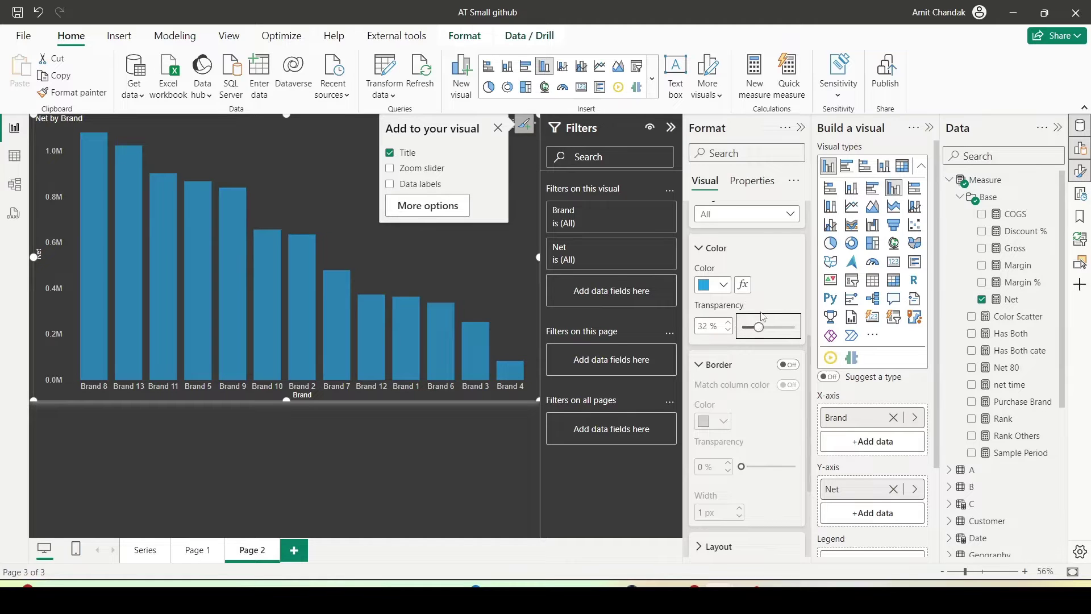
{"action": "scroll", "coordinate": [761, 313], "scroll_direction": "down", "scroll_amount": 2}
{"action": "left_click", "coordinate": [789, 312]}
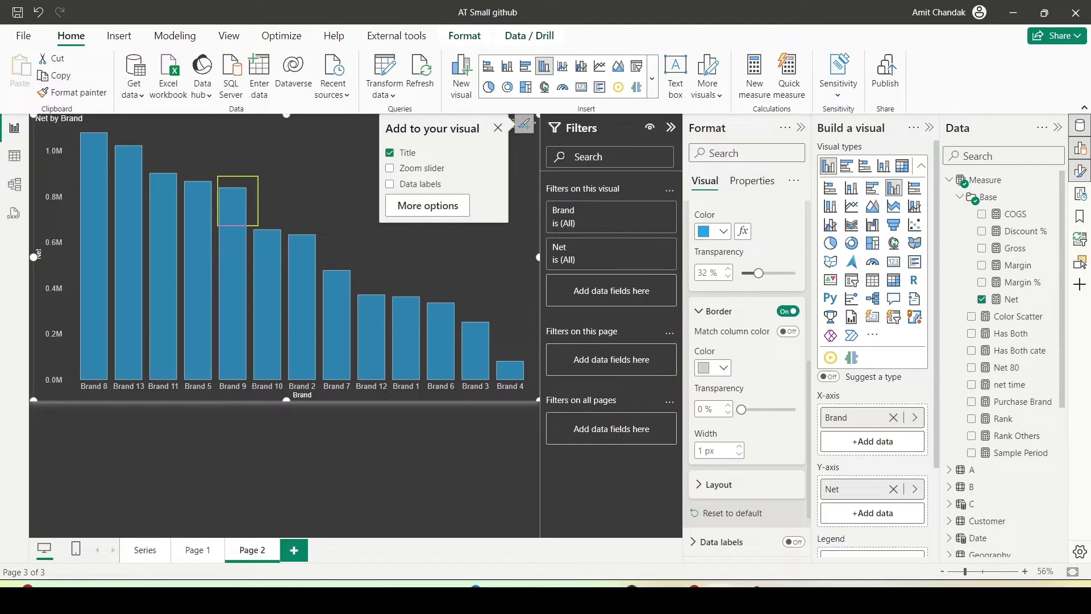
Set the column border width to 3 px and turn on Match column color
{"action": "left_click", "coordinate": [739, 446]}
{"action": "left_click", "coordinate": [740, 447]}
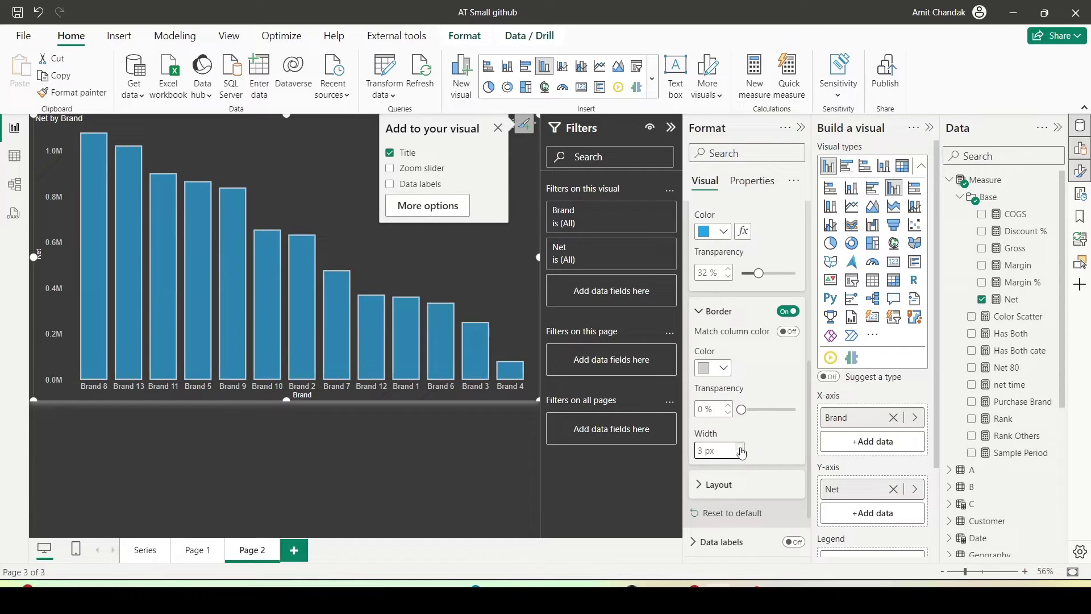
{"action": "left_click", "coordinate": [526, 127]}
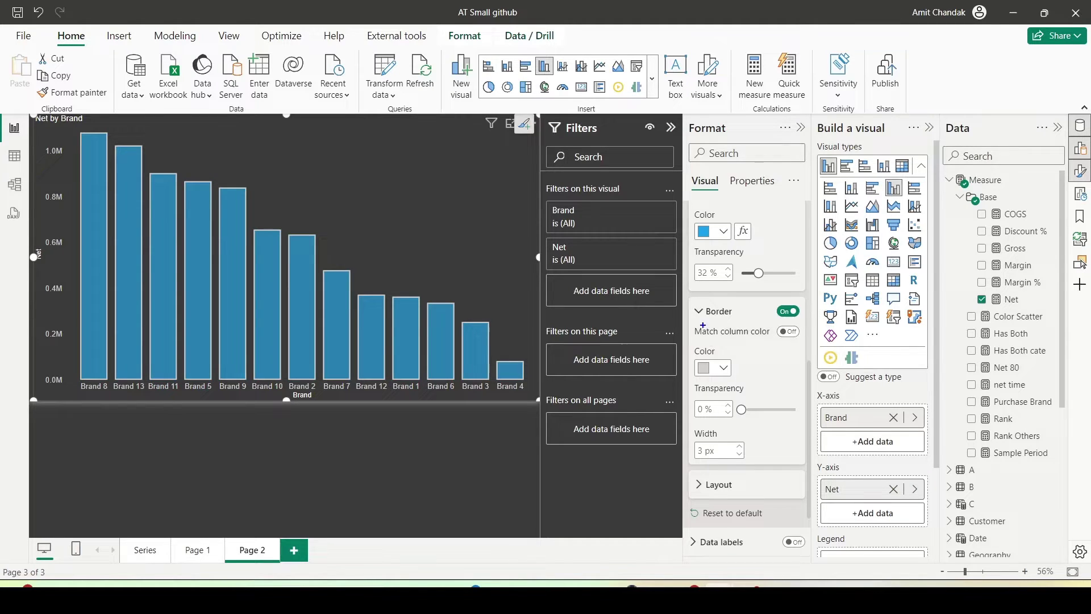
{"action": "left_click", "coordinate": [792, 334]}
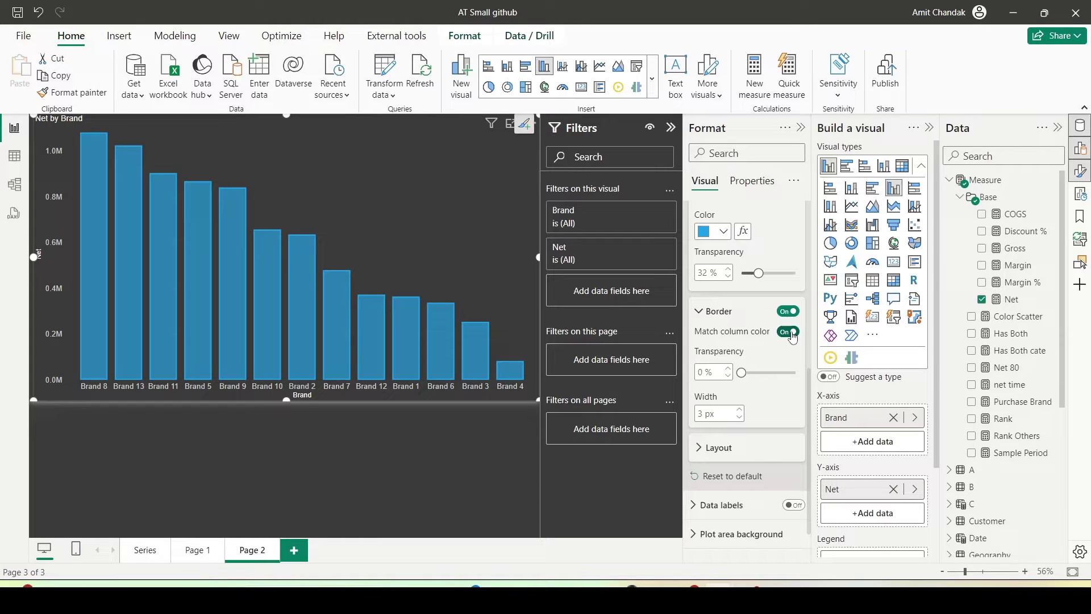
Expand the Layout options under Columns formatting
{"action": "scroll", "coordinate": [773, 344], "scroll_direction": "down", "scroll_amount": 1}
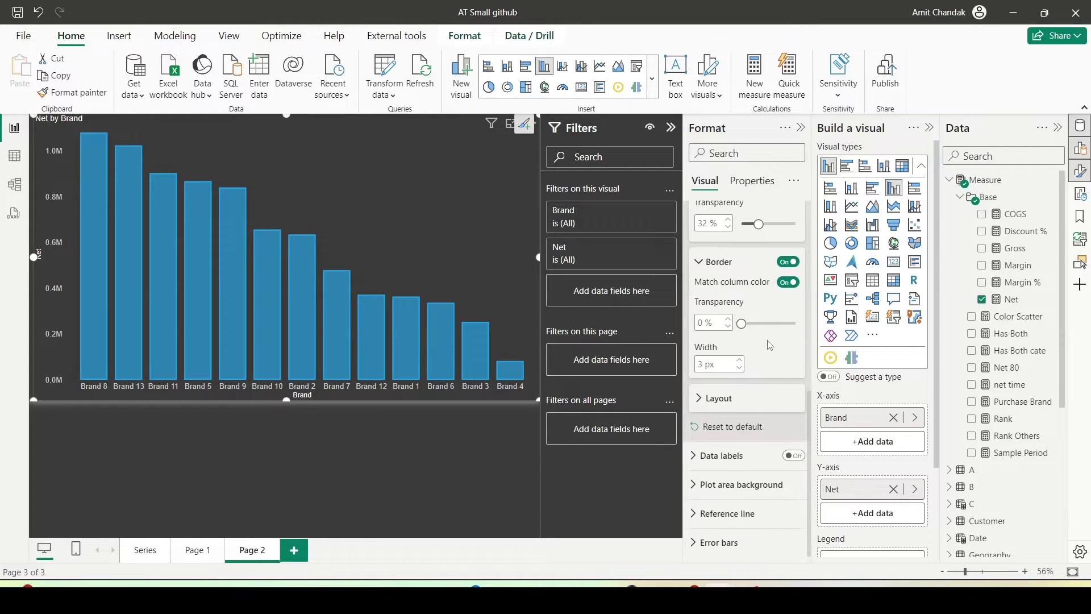
{"action": "left_click", "coordinate": [705, 399]}
{"action": "scroll", "coordinate": [733, 361], "scroll_direction": "down", "scroll_amount": 2}
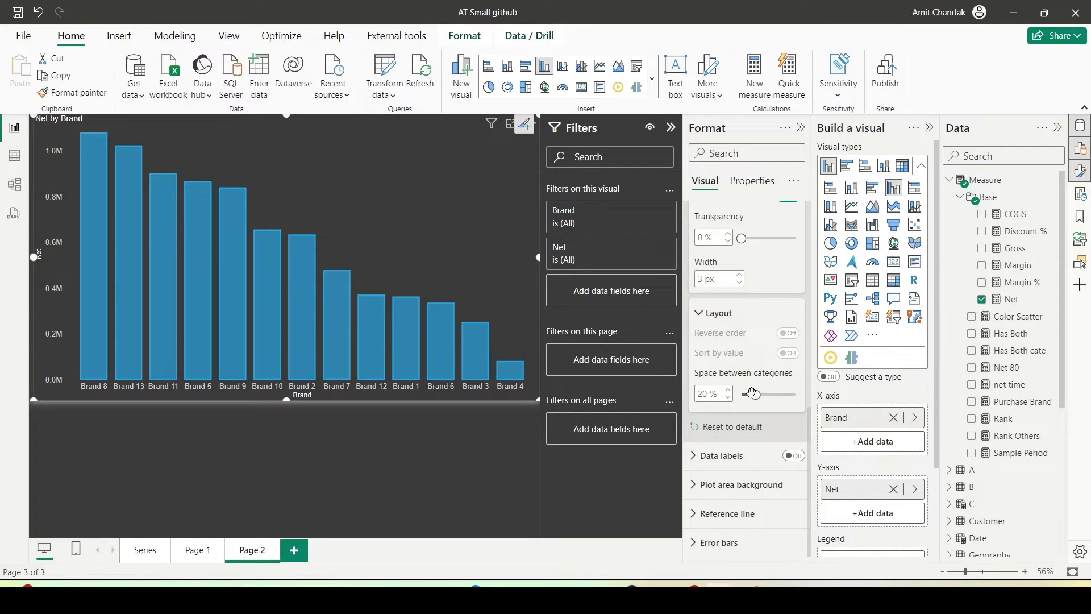
Drag the Layout slider until Space between categories reads 18%
{"action": "left_click_drag", "start_coordinate": [754, 394], "coordinate": [725, 400]}
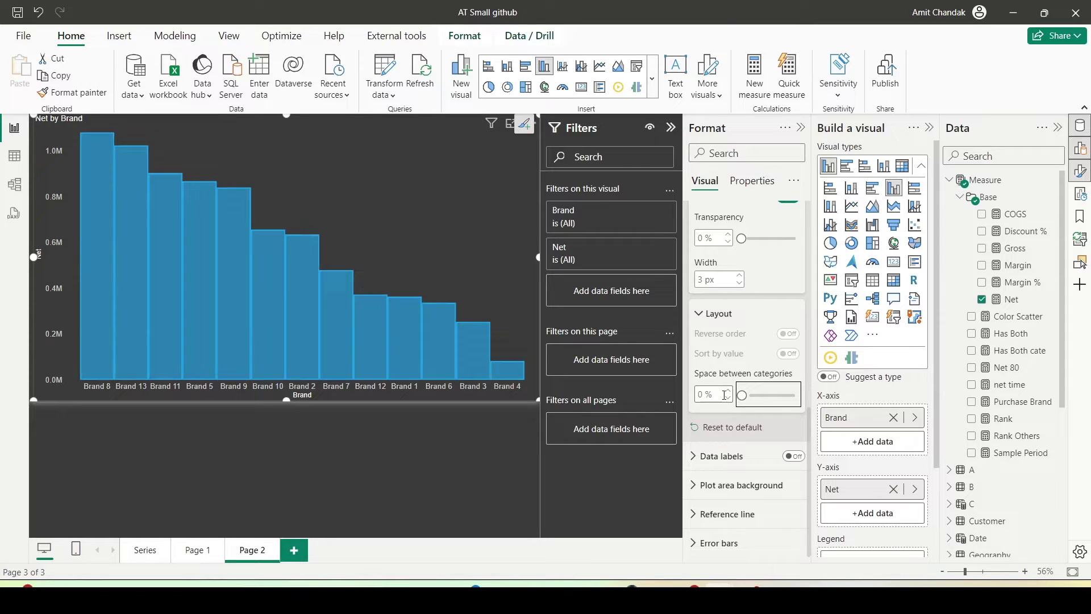
{"action": "left_click_drag", "start_coordinate": [724, 395], "coordinate": [754, 397]}
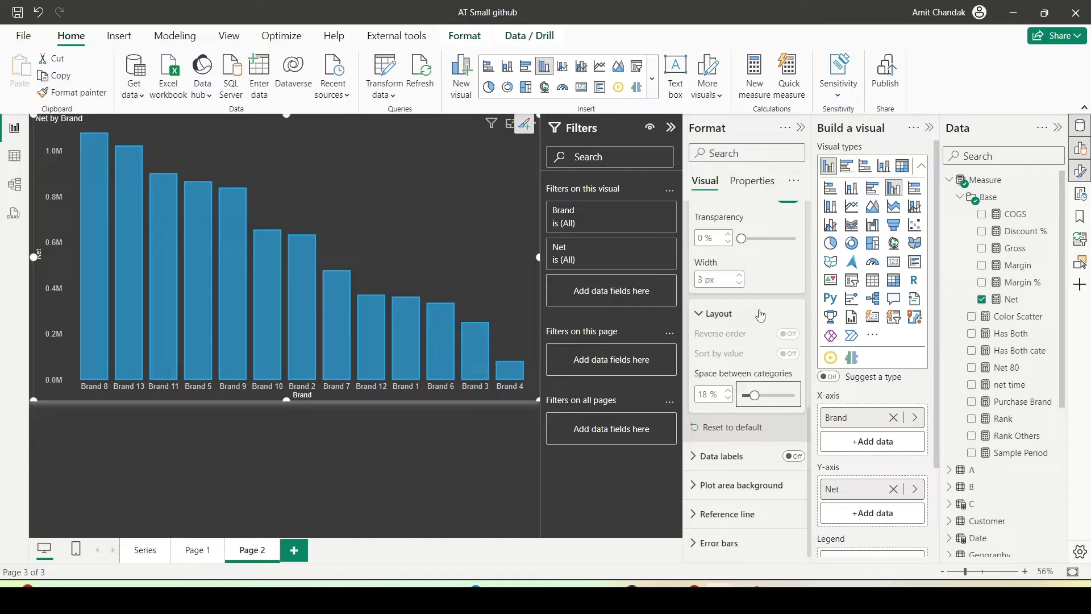
Drag Item's Category field into the Legend well, splitting each brand into five category columns
{"action": "scroll", "coordinate": [984, 348], "scroll_direction": "down", "scroll_amount": 4}
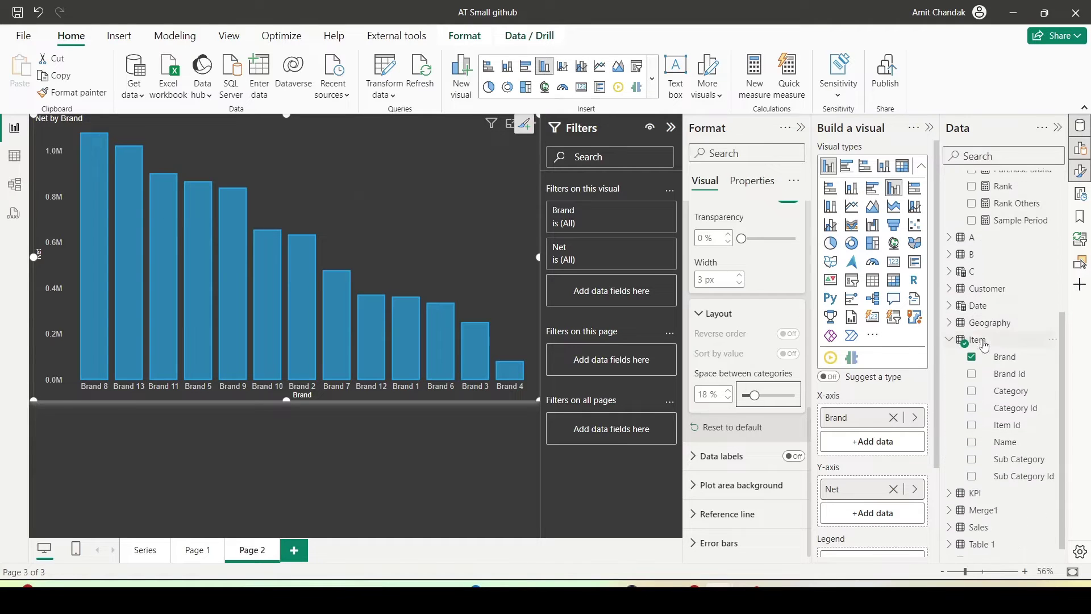
{"action": "left_click_drag", "start_coordinate": [1011, 391], "coordinate": [892, 449]}
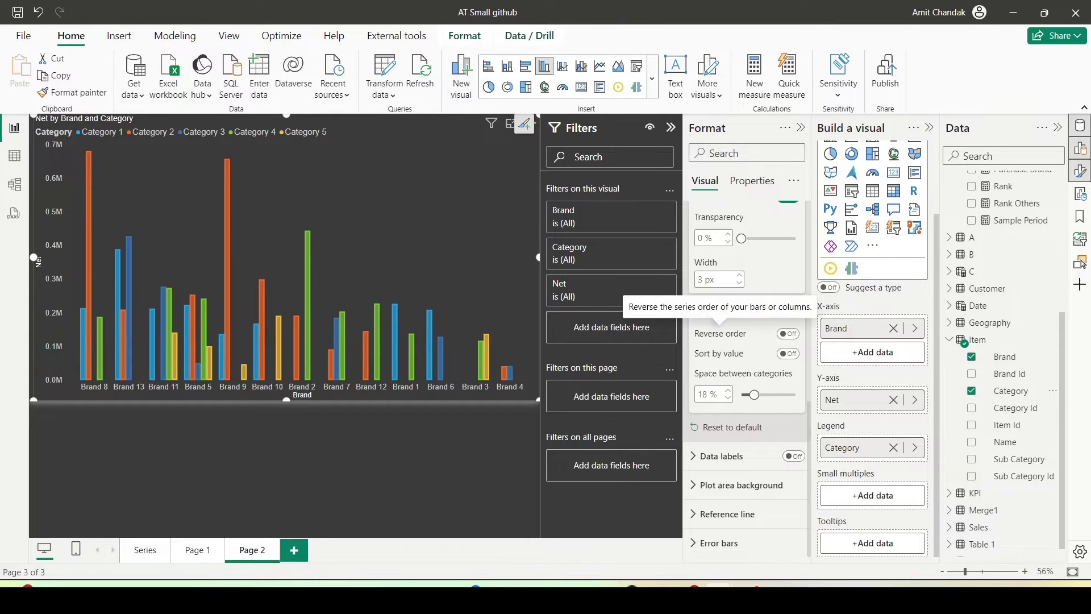
{"action": "left_click_drag", "start_coordinate": [689, 323], "coordinate": [806, 343]}
{"action": "left_click_drag", "start_coordinate": [687, 342], "coordinate": [808, 366]}
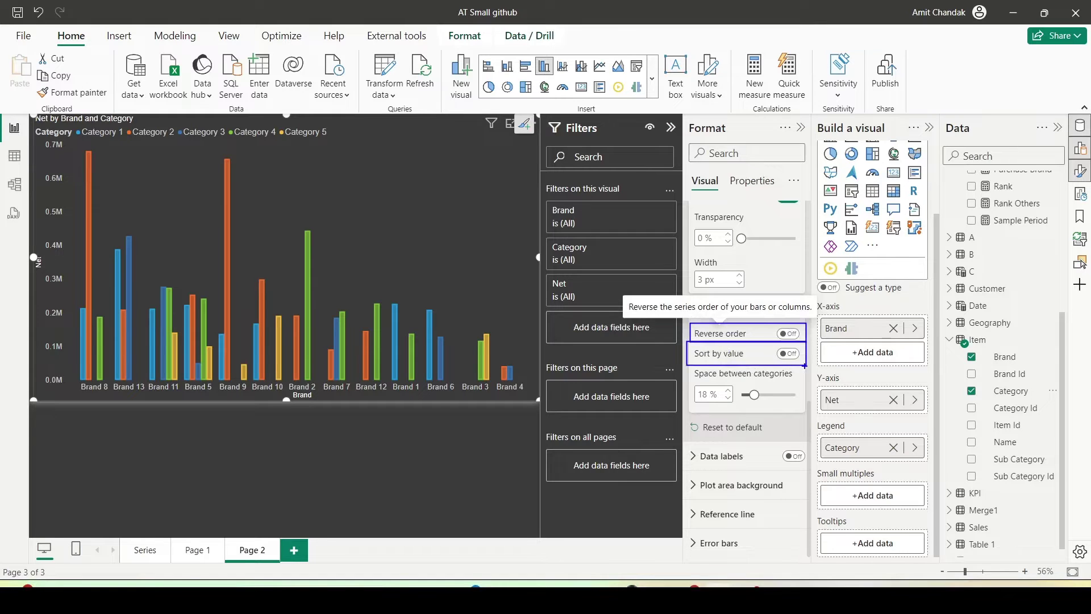
{"action": "key", "text": "Escape"}
{"action": "scroll", "coordinate": [756, 307], "scroll_direction": "up", "scroll_amount": 4}
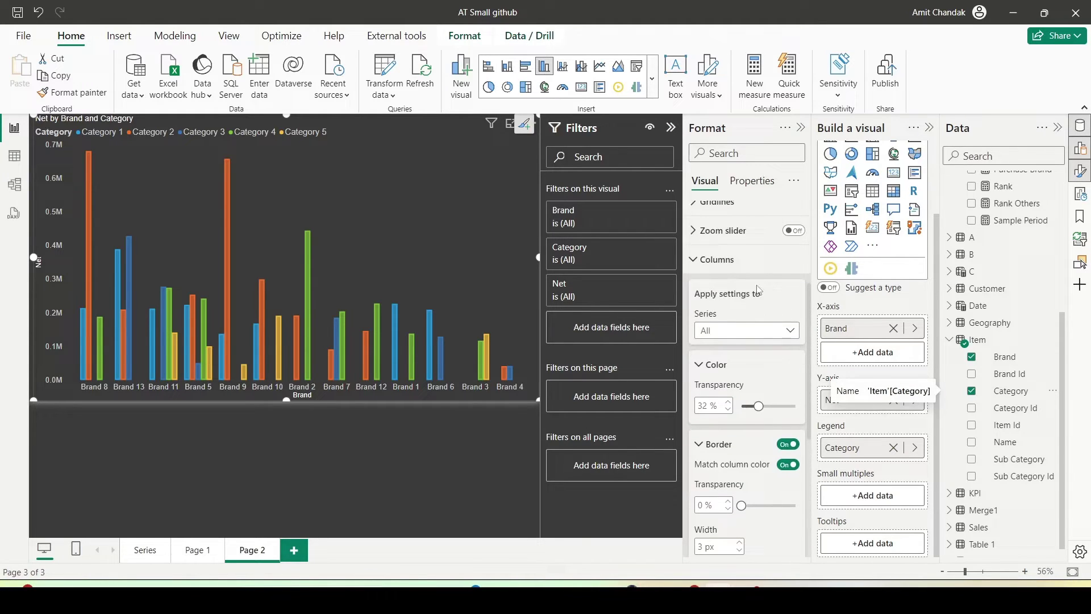
{"action": "left_click", "coordinate": [746, 337]}
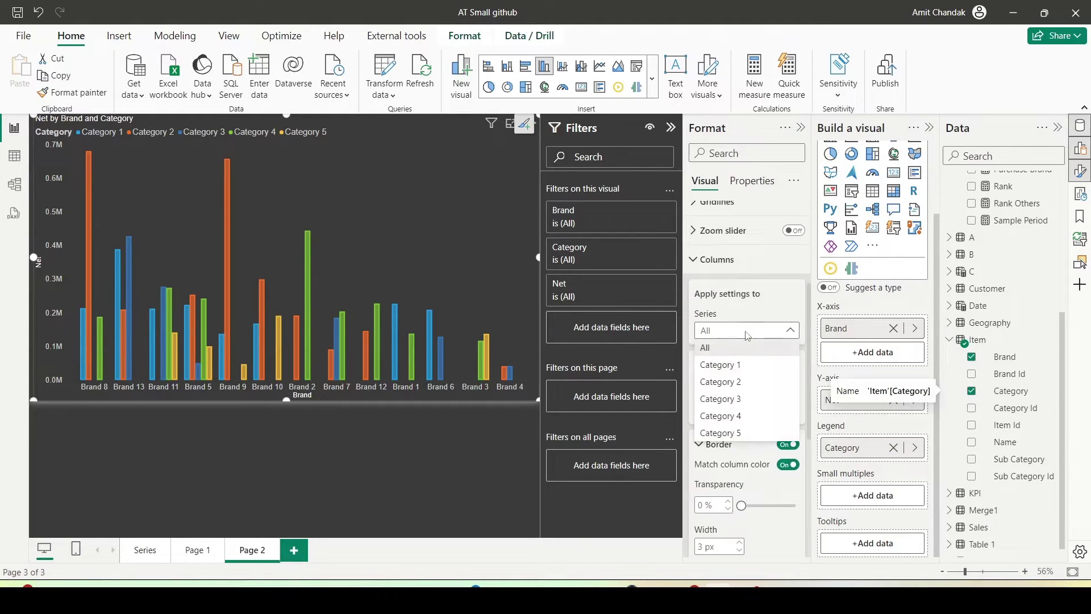
{"action": "left_click", "coordinate": [742, 364]}
{"action": "scroll", "coordinate": [742, 364], "scroll_direction": "down", "scroll_amount": 5}
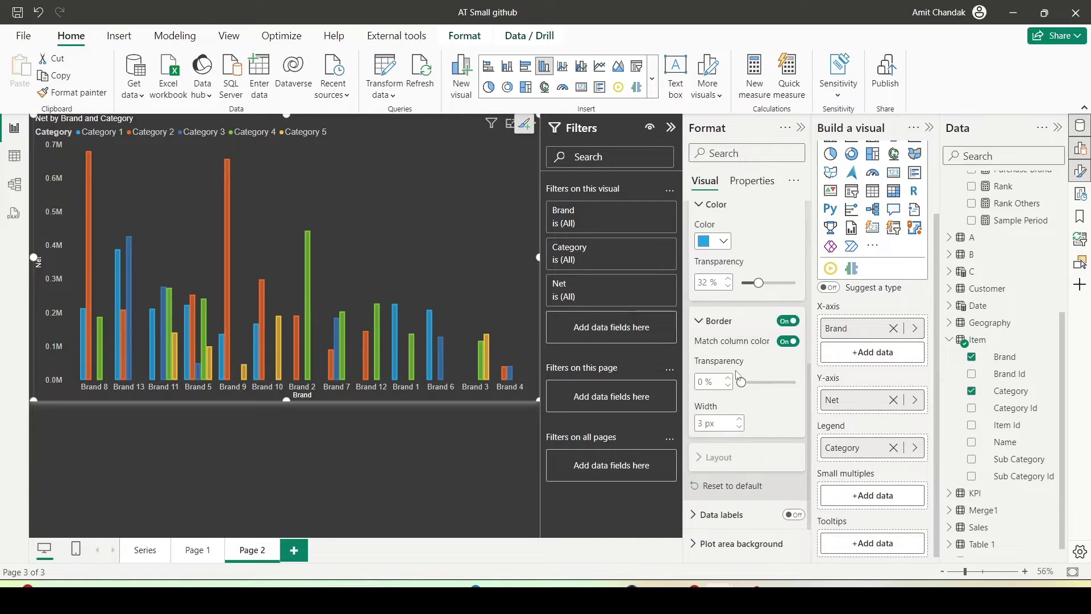
{"action": "scroll", "coordinate": [738, 375], "scroll_direction": "down", "scroll_amount": 2}
{"action": "scroll", "coordinate": [736, 366], "scroll_direction": "up", "scroll_amount": 4}
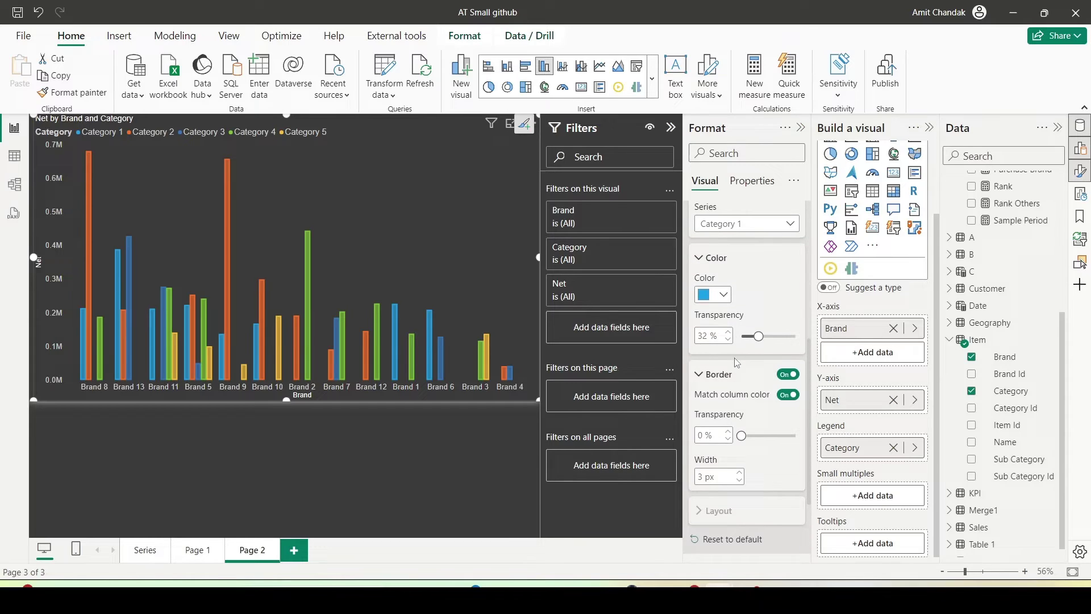
{"action": "left_click", "coordinate": [744, 227]}
{"action": "left_click", "coordinate": [718, 239]}
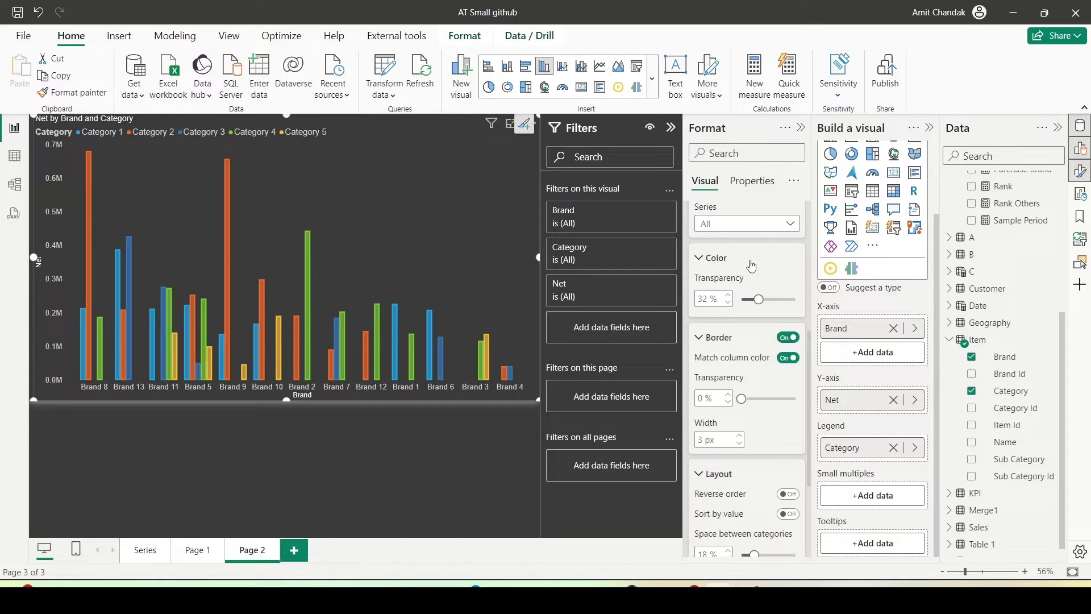
{"action": "scroll", "coordinate": [752, 266], "scroll_direction": "down", "scroll_amount": 2}
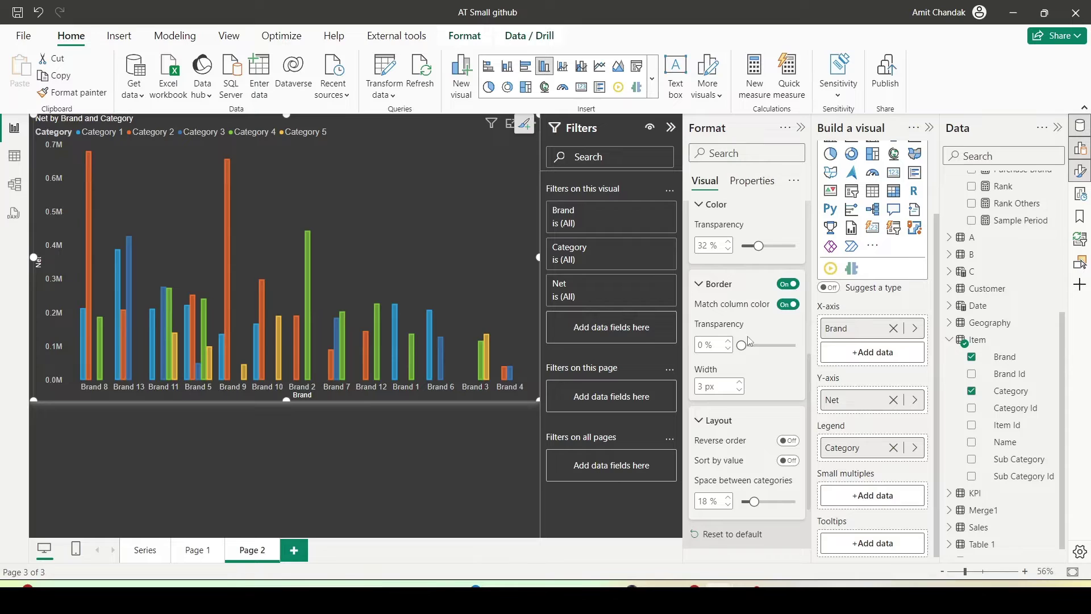
{"action": "scroll", "coordinate": [750, 347], "scroll_direction": "down", "scroll_amount": 2}
Set Space between categories to 4% and bring up the Sort axis choices from More options
{"action": "left_click_drag", "start_coordinate": [755, 449], "coordinate": [744, 450]}
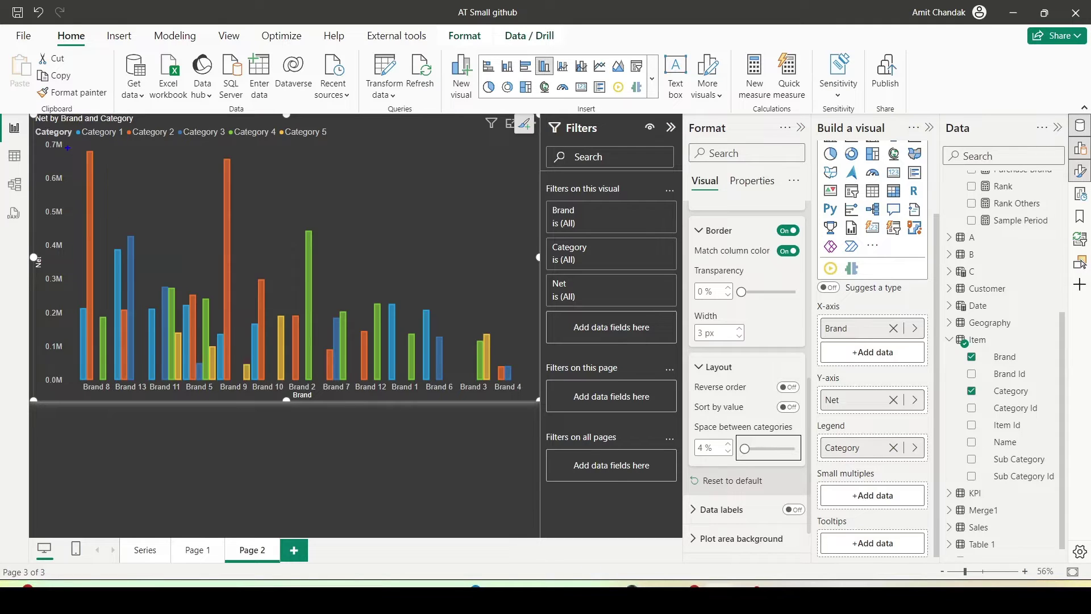
{"action": "left_click_drag", "start_coordinate": [67, 148], "coordinate": [110, 359]}
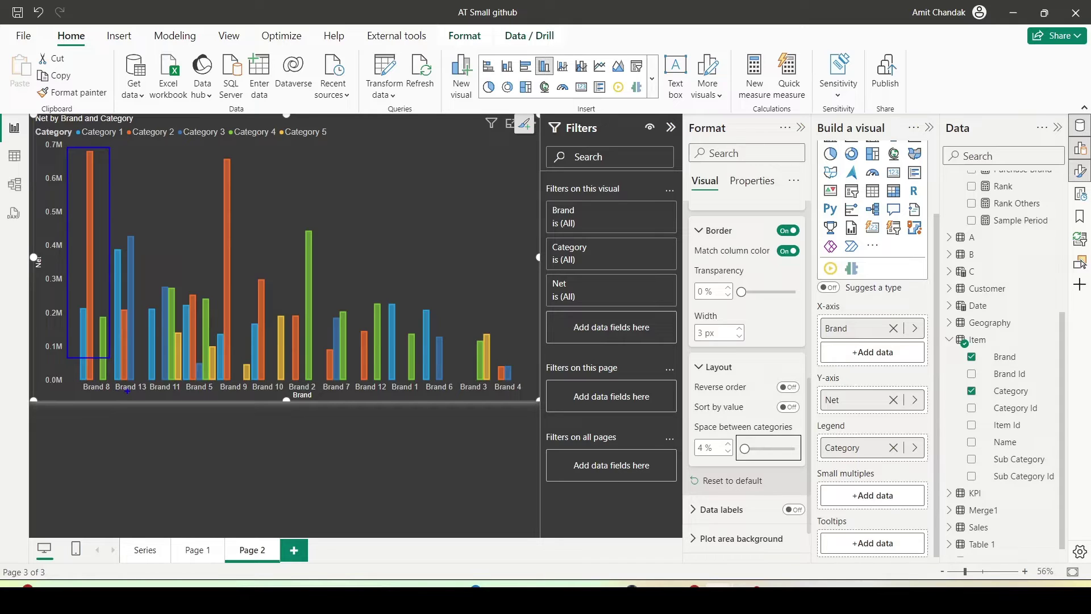
{"action": "key", "text": "Escape"}
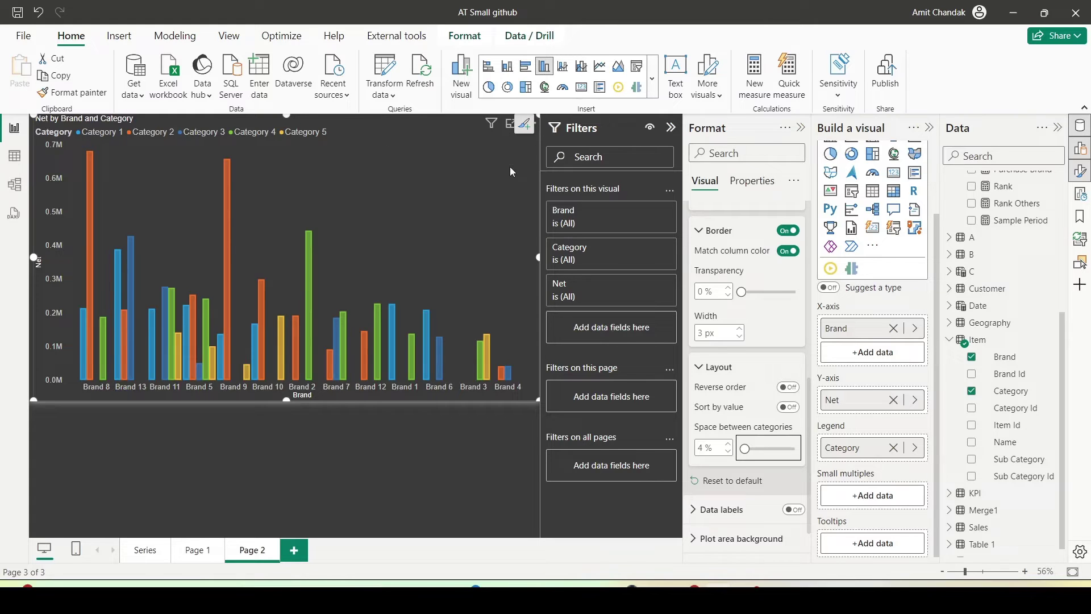
{"action": "left_click", "coordinate": [537, 124]}
{"action": "mouse_move", "coordinate": [585, 208]}
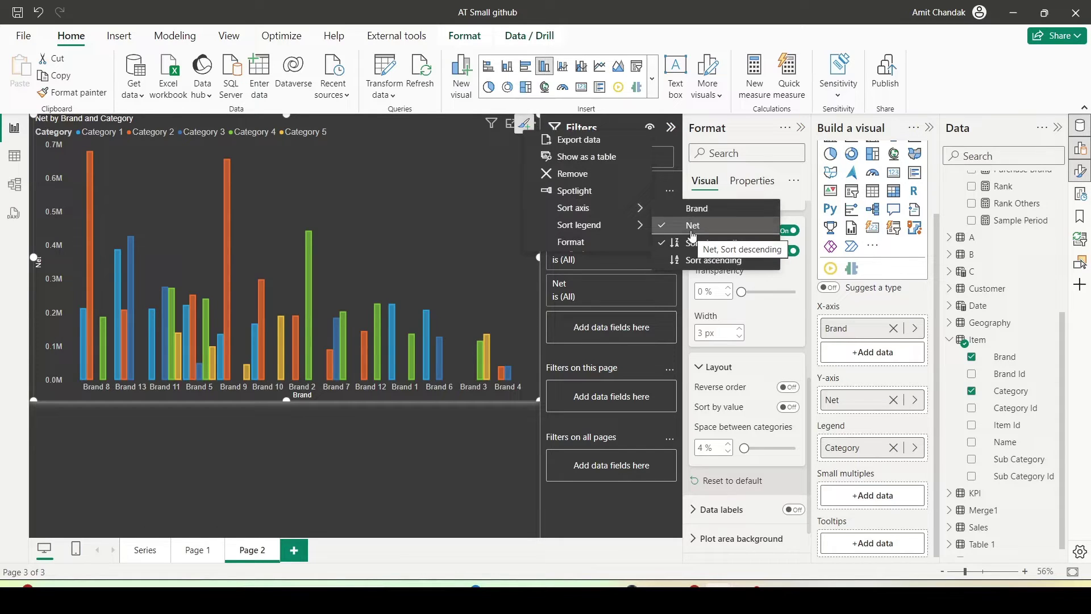
Remove Category from the Legend well and drag it back in from the Data pane
{"action": "left_click", "coordinate": [895, 451]}
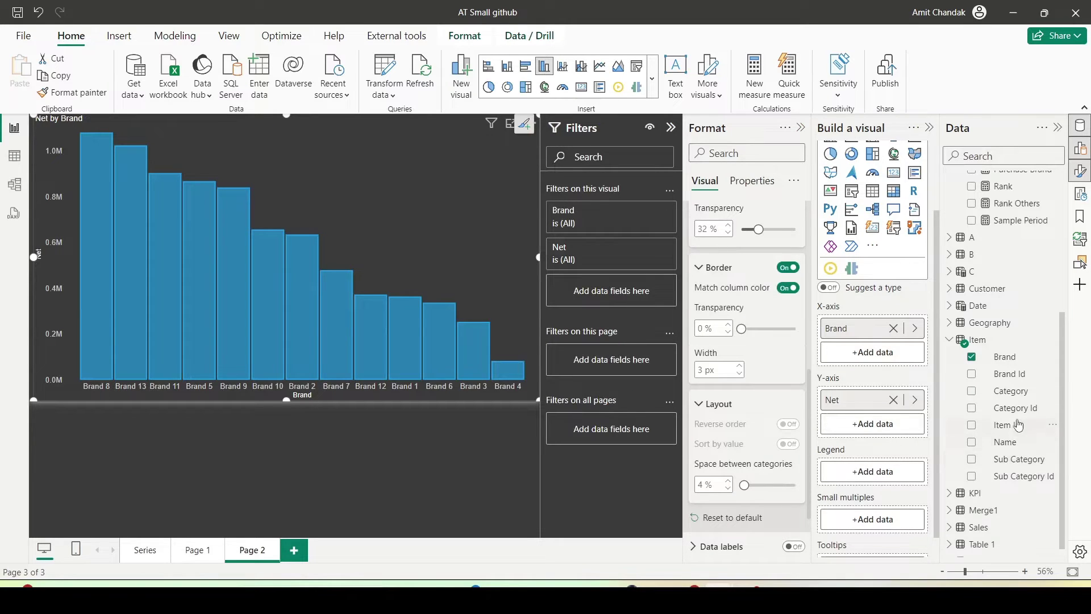
{"action": "left_click_drag", "start_coordinate": [996, 403], "coordinate": [885, 475]}
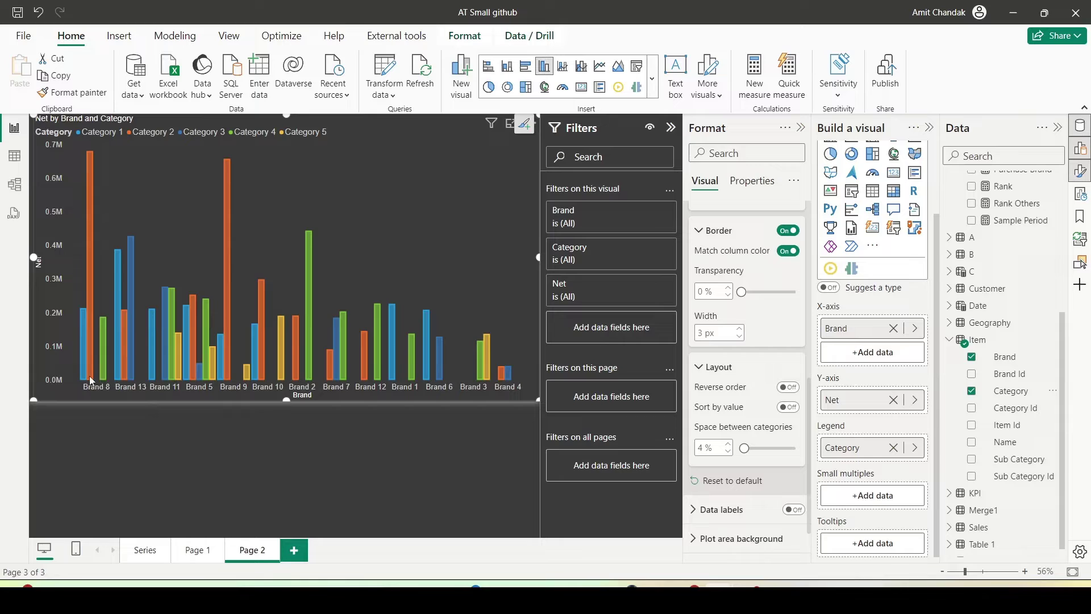
{"action": "mouse_move", "coordinate": [91, 380]}
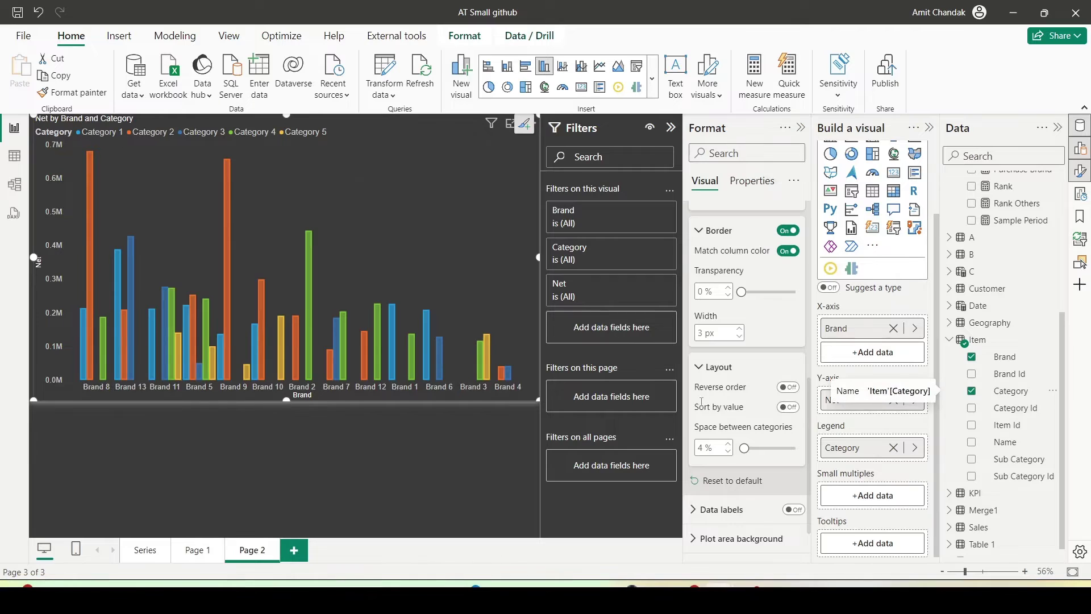
{"action": "left_click", "coordinate": [788, 407]}
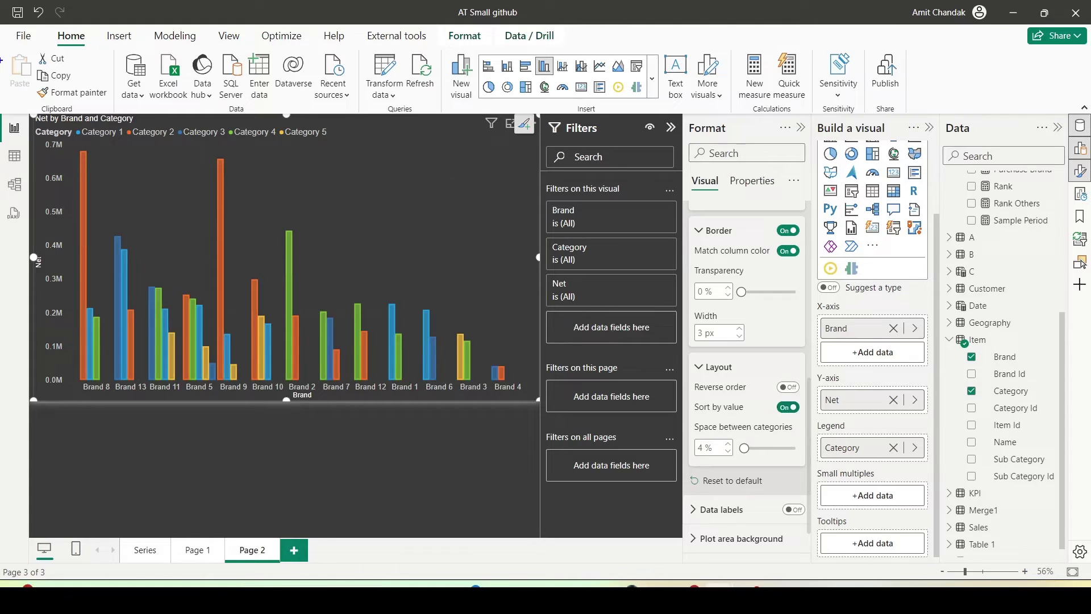
{"action": "mouse_move", "coordinate": [75, 150]}
{"action": "left_mouse_down"}
{"action": "mouse_move", "coordinate": [109, 234]}
{"action": "mouse_move", "coordinate": [112, 384]}
{"action": "left_mouse_up"}
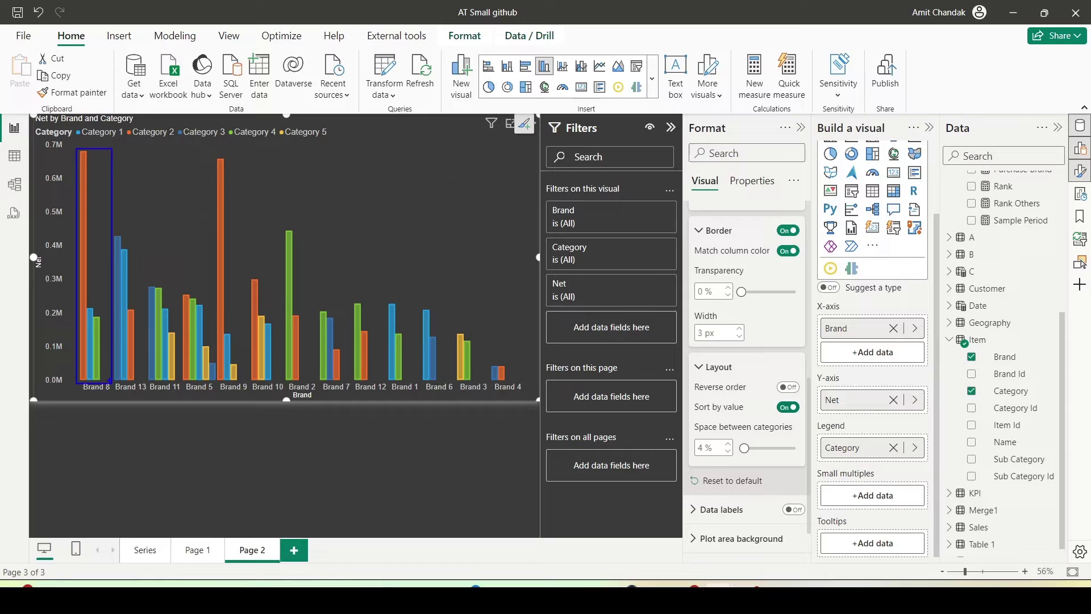
{"action": "key", "text": "Escape"}
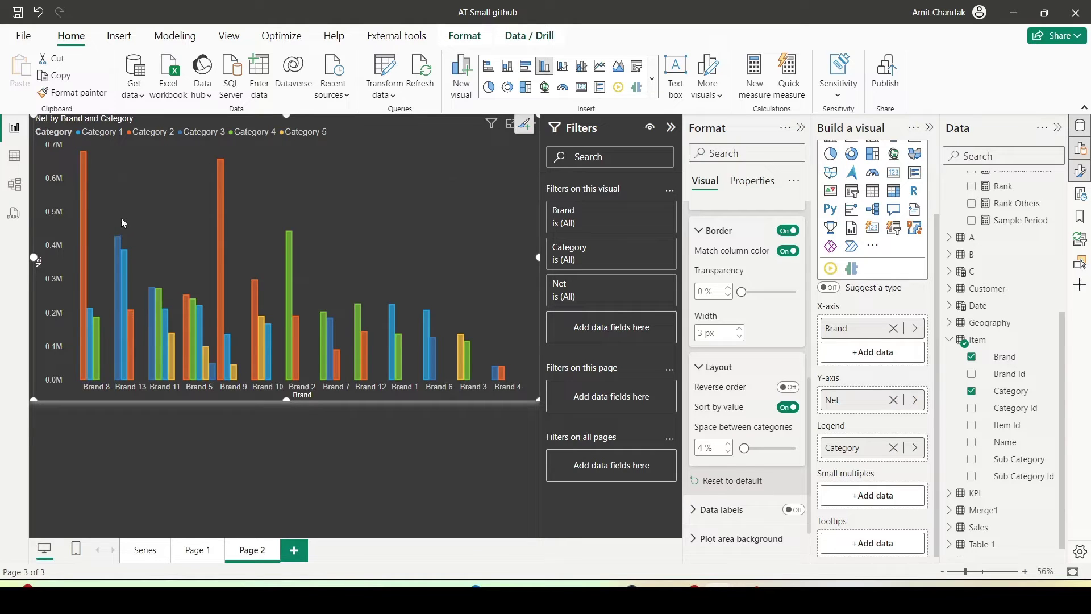
{"action": "left_click_drag", "start_coordinate": [104, 212], "coordinate": [142, 392]}
{"action": "key", "text": "Escape"}
{"action": "left_click_drag", "start_coordinate": [213, 155], "coordinate": [251, 382]}
{"action": "key", "text": "Escape"}
Turn Reverse order on to flip category bars within each brand, highlight Brand 8, and expand Data labels
{"action": "left_click", "coordinate": [790, 388]}
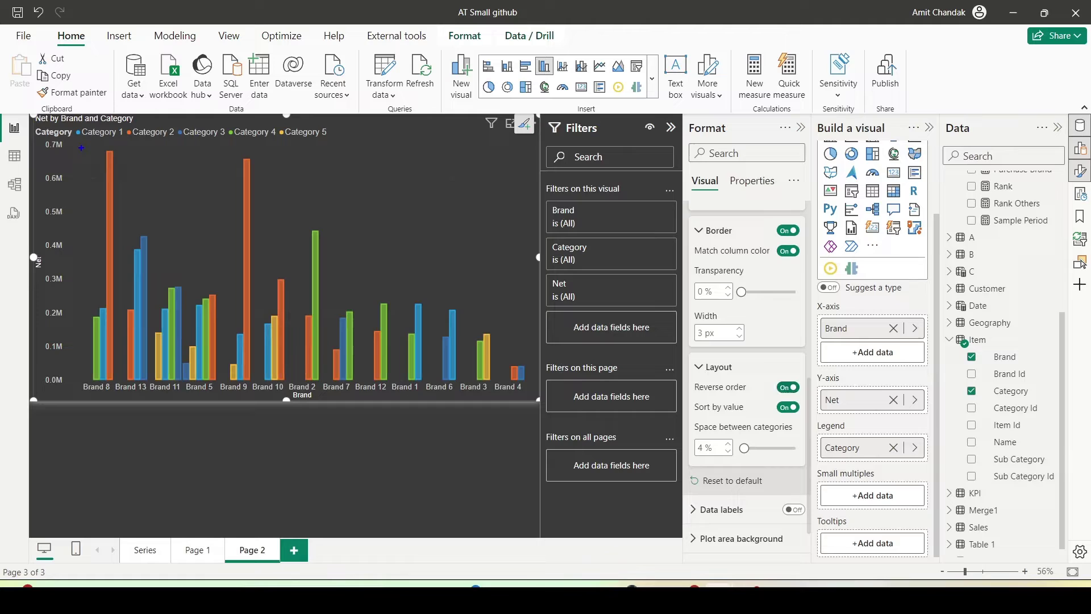
{"action": "mouse_move", "coordinate": [82, 147]}
{"action": "left_mouse_down"}
{"action": "mouse_move", "coordinate": [108, 207]}
{"action": "mouse_move", "coordinate": [120, 385]}
{"action": "left_mouse_up"}
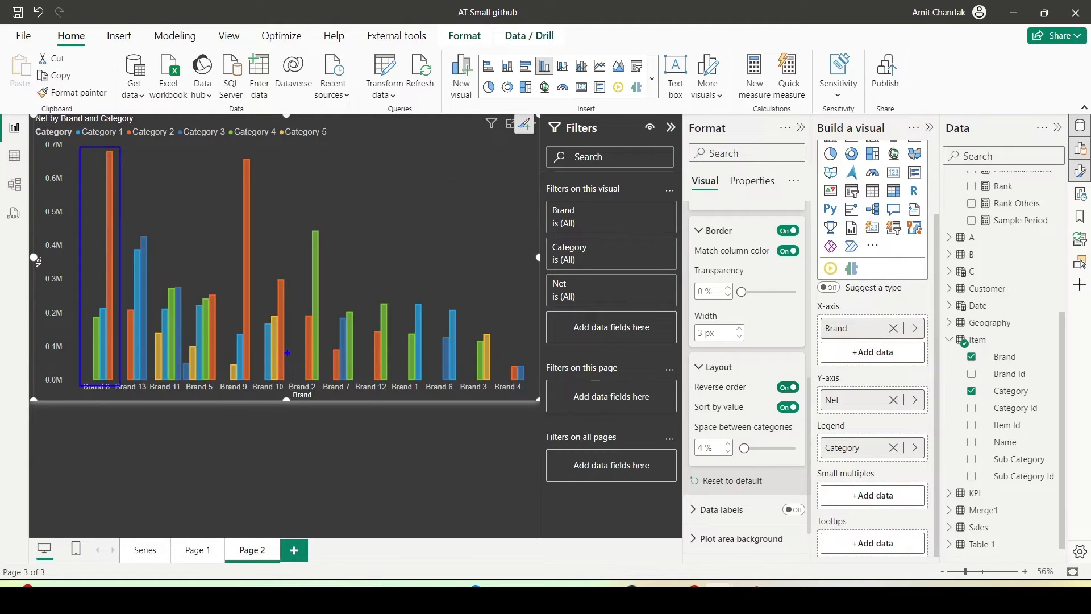
{"action": "scroll", "coordinate": [699, 386], "scroll_direction": "down", "scroll_amount": 2}
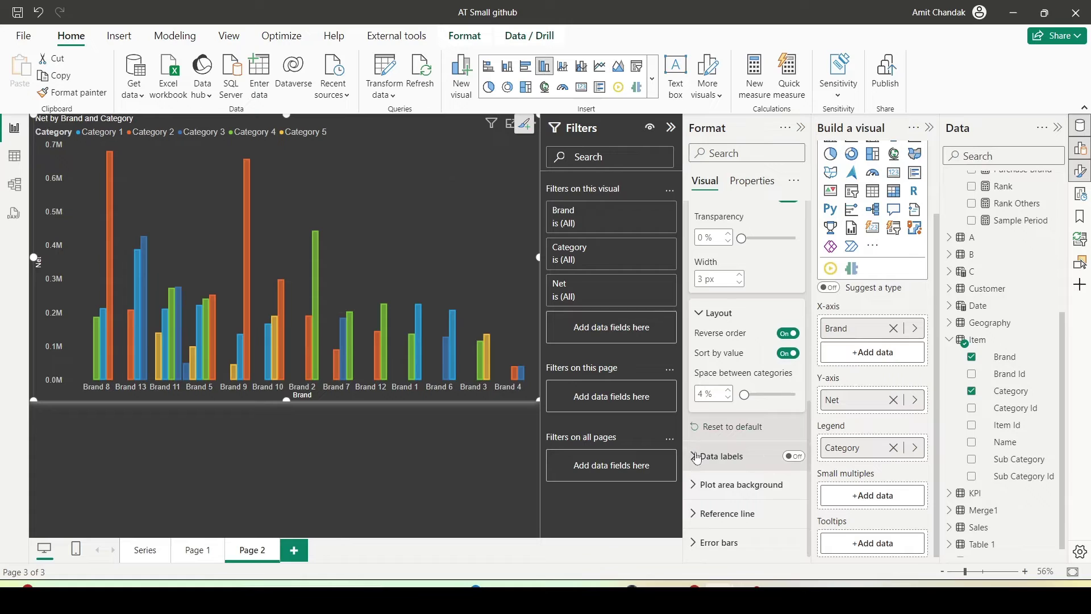
{"action": "left_click", "coordinate": [697, 458]}
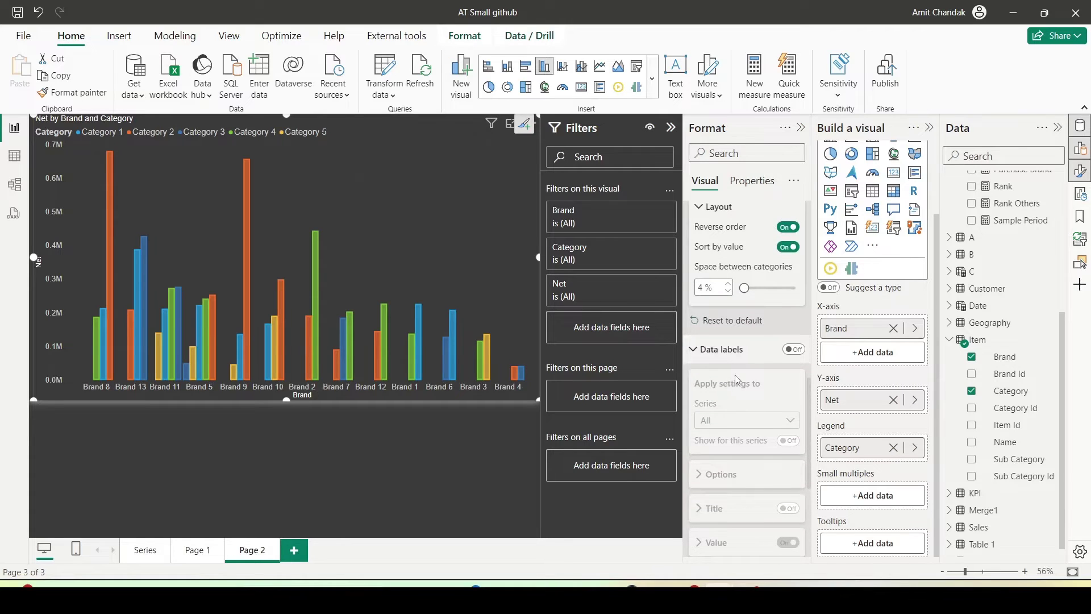
{"action": "scroll", "coordinate": [729, 380], "scroll_direction": "down", "scroll_amount": 5}
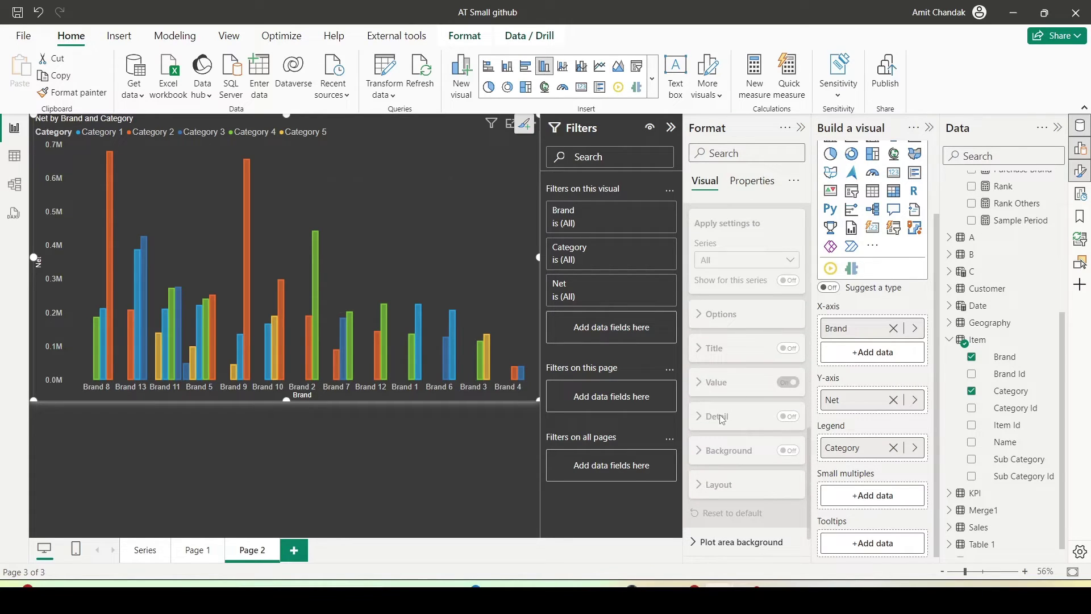
{"action": "scroll", "coordinate": [725, 390], "scroll_direction": "up", "scroll_amount": 5}
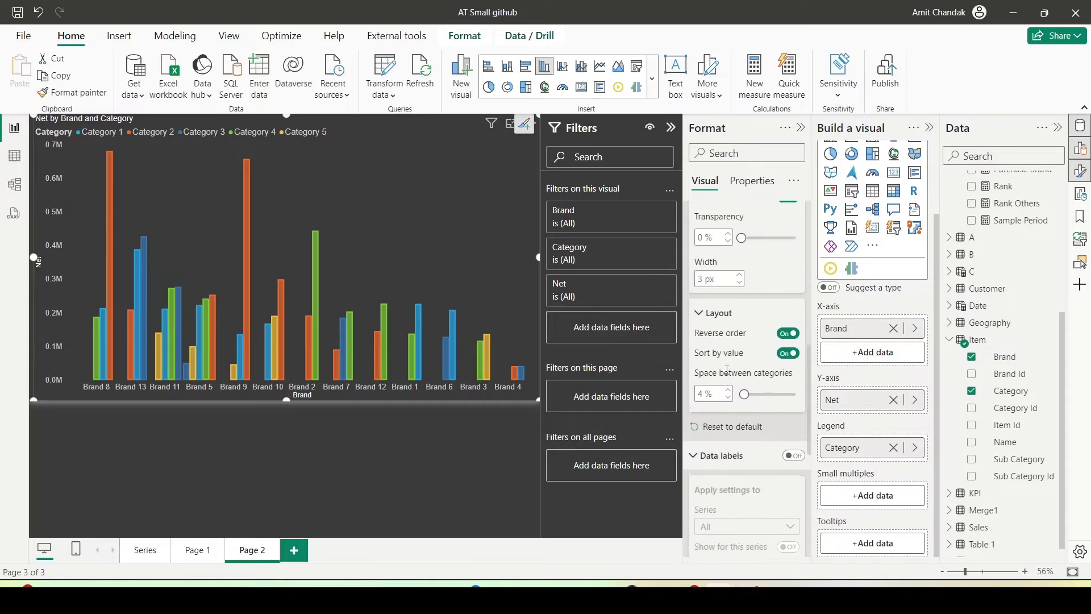
{"action": "scroll", "coordinate": [727, 369], "scroll_direction": "up", "scroll_amount": 4}
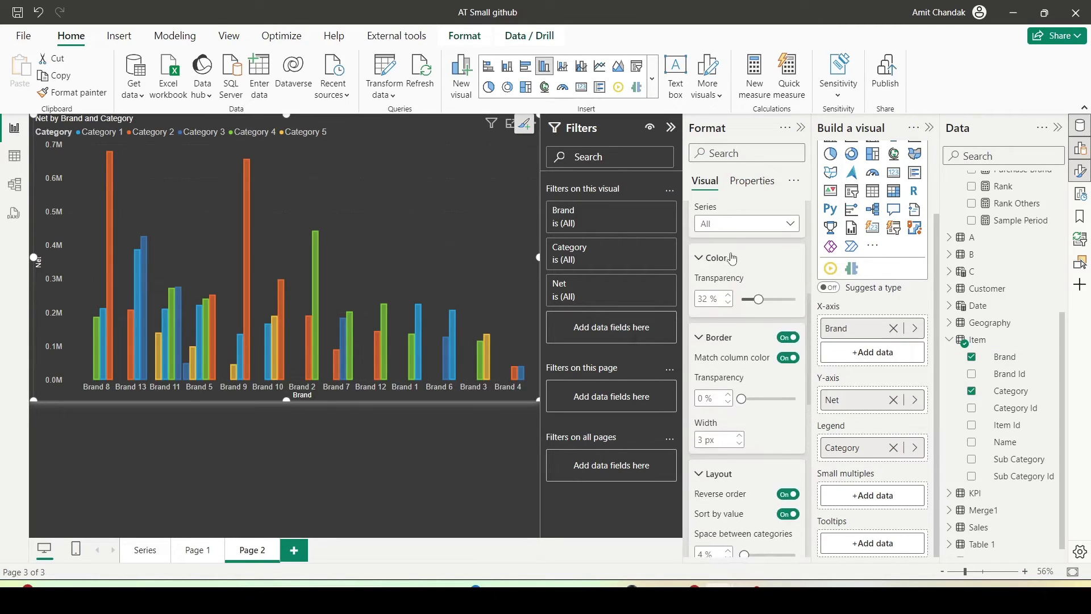
Rename the Page 2 tab to 'Column'
{"action": "double_click", "coordinate": [255, 548]}
{"action": "type", "text": "Column"}
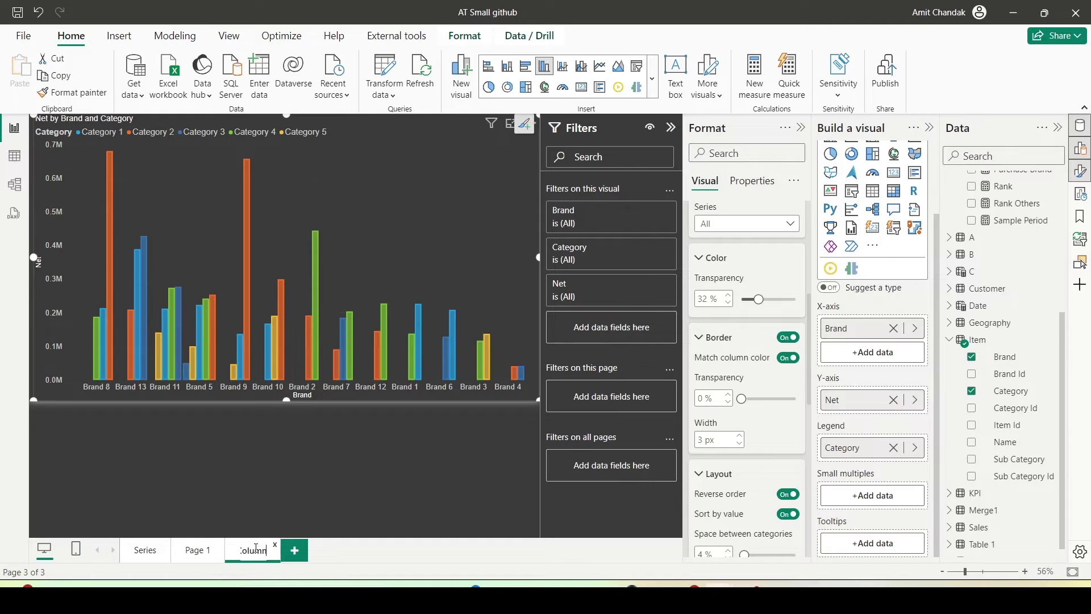
{"action": "key", "text": "Return"}
Duplicate the Column page and select the chart on the copy
{"action": "right_click", "coordinate": [257, 551]}
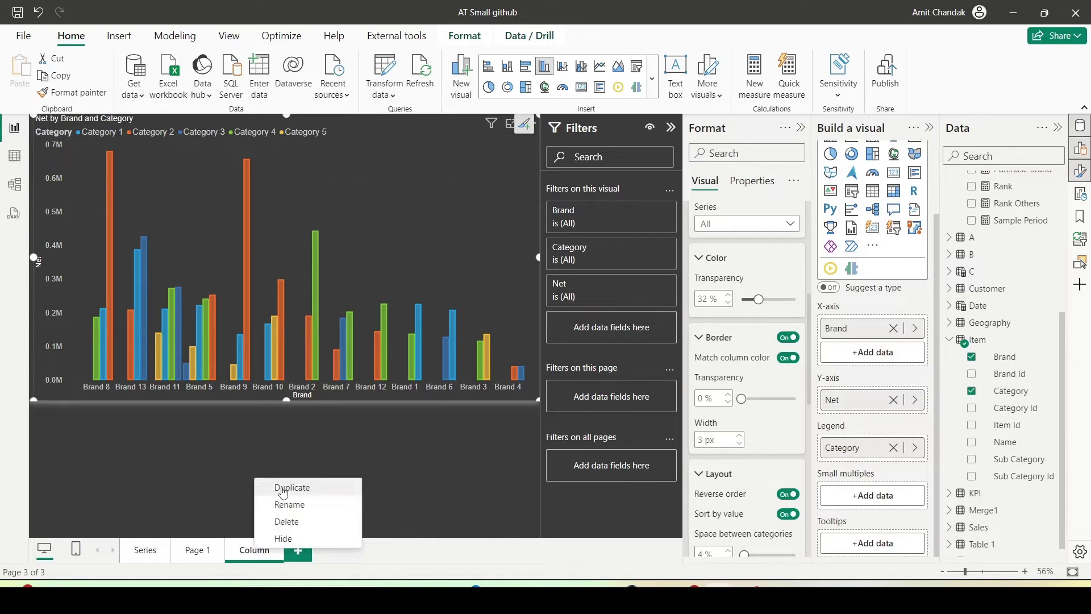
{"action": "left_click", "coordinate": [283, 490]}
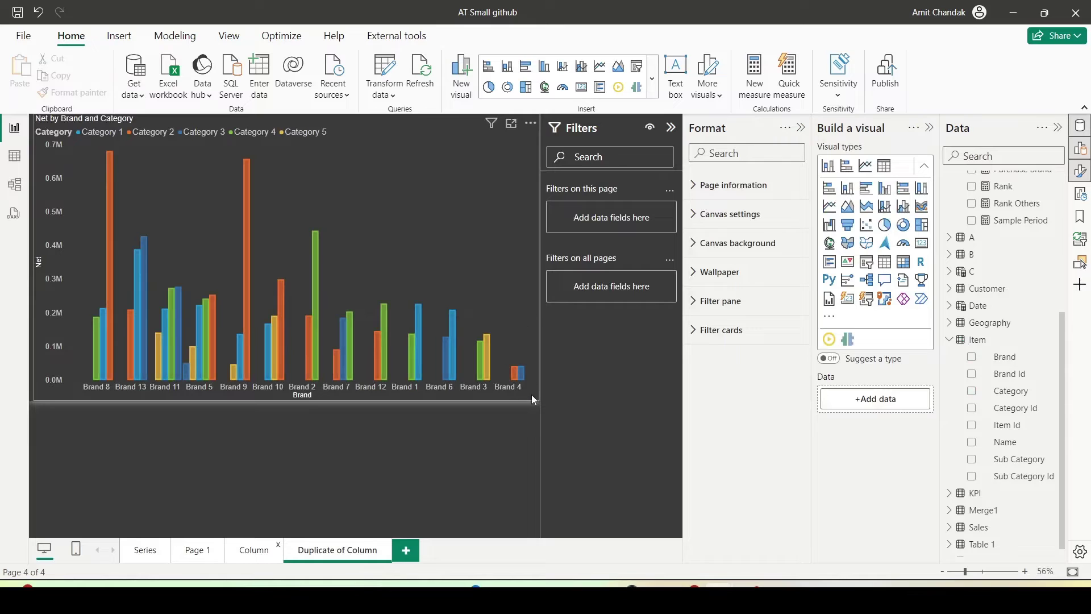
{"action": "left_click", "coordinate": [531, 395]}
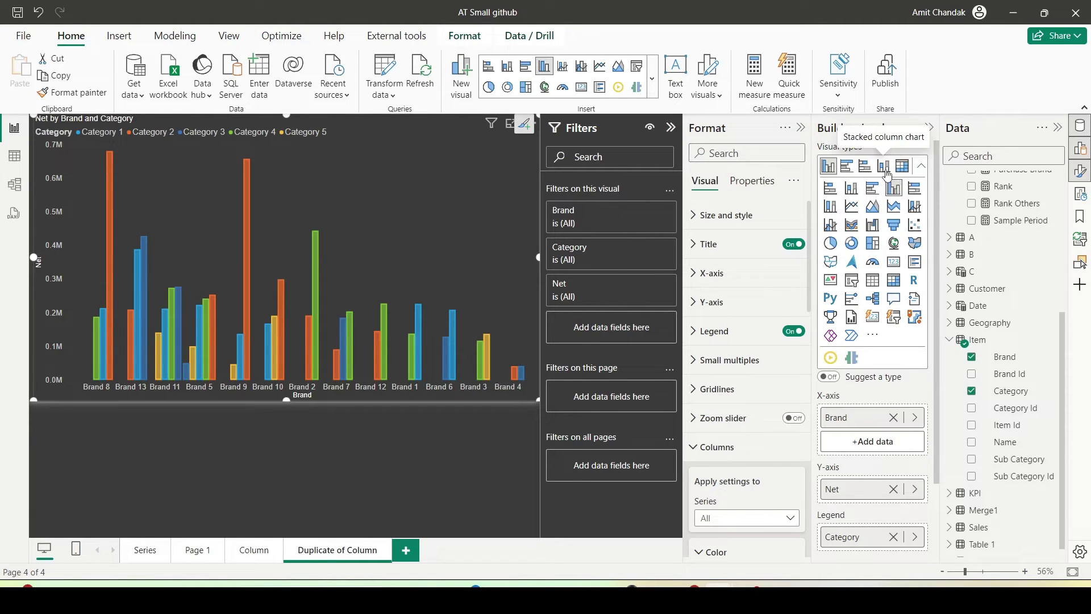
Convert the copied chart to a stacked column chart and raise column fill transparency to 49%
{"action": "left_click", "coordinate": [885, 167]}
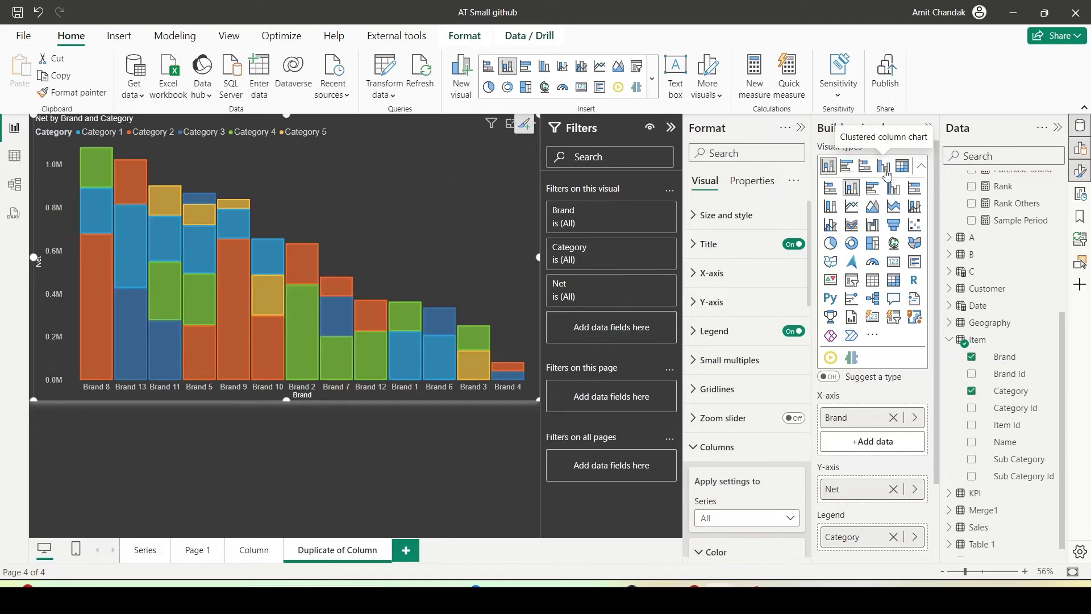
{"action": "scroll", "coordinate": [738, 290], "scroll_direction": "down", "scroll_amount": 5}
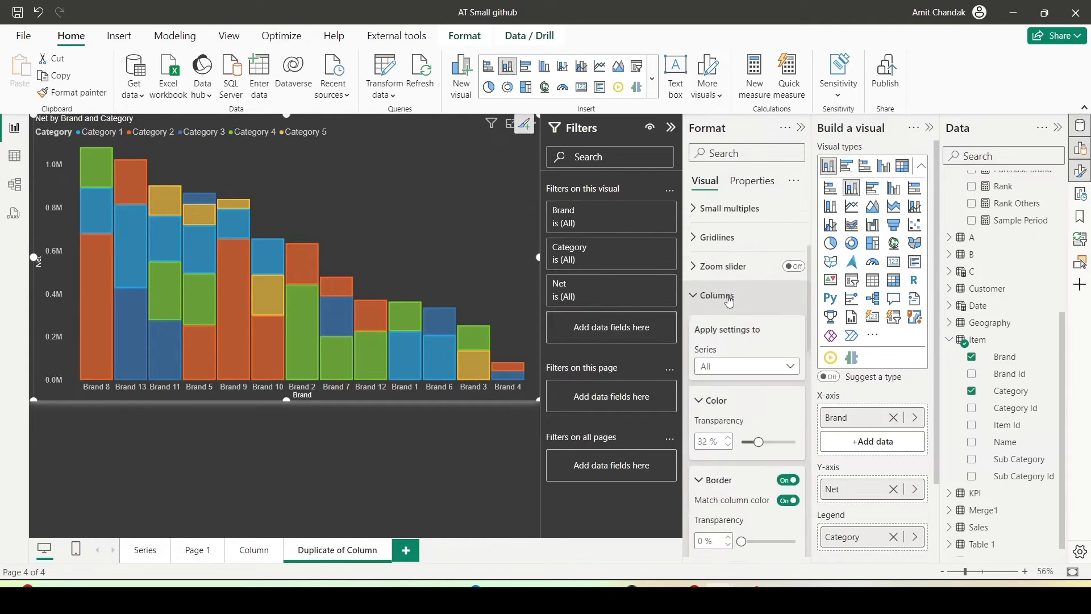
{"action": "scroll", "coordinate": [729, 300], "scroll_direction": "down", "scroll_amount": 2}
{"action": "scroll", "coordinate": [725, 301], "scroll_direction": "up", "scroll_amount": 2}
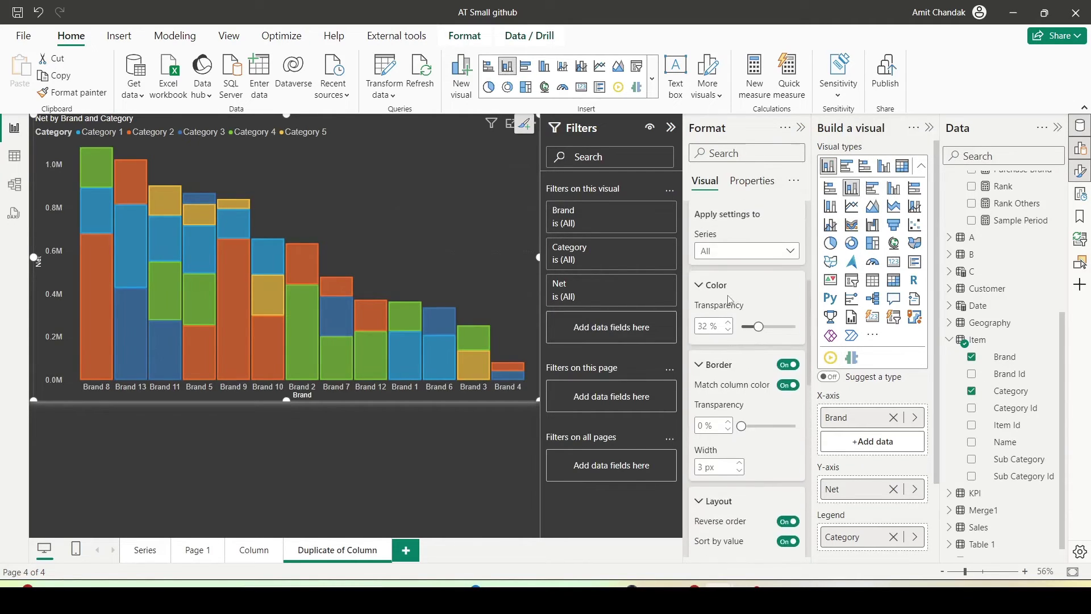
{"action": "scroll", "coordinate": [727, 300], "scroll_direction": "down", "scroll_amount": 1}
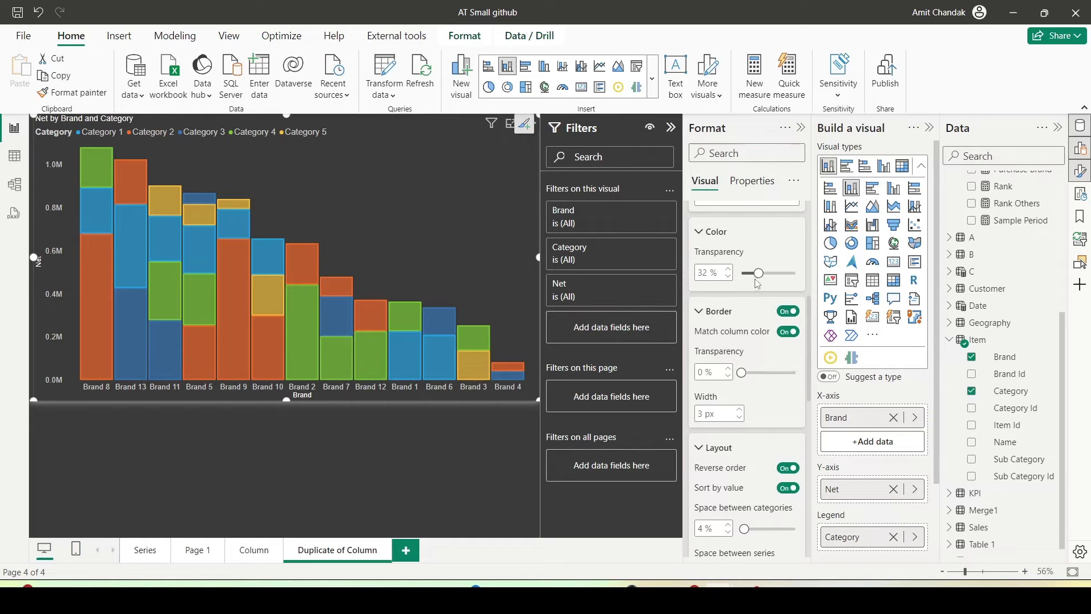
{"action": "left_click_drag", "start_coordinate": [757, 274], "coordinate": [767, 275]}
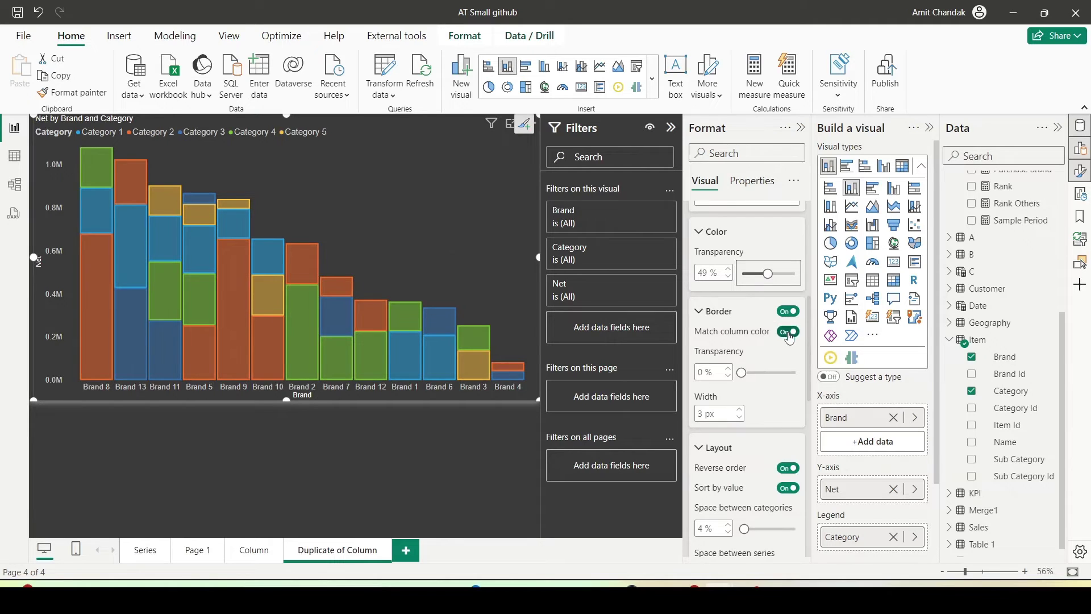
Set border transparency to 12%, then toggle Reverse order and Sort by value off and back on
{"action": "left_click_drag", "start_coordinate": [742, 373], "coordinate": [748, 372]}
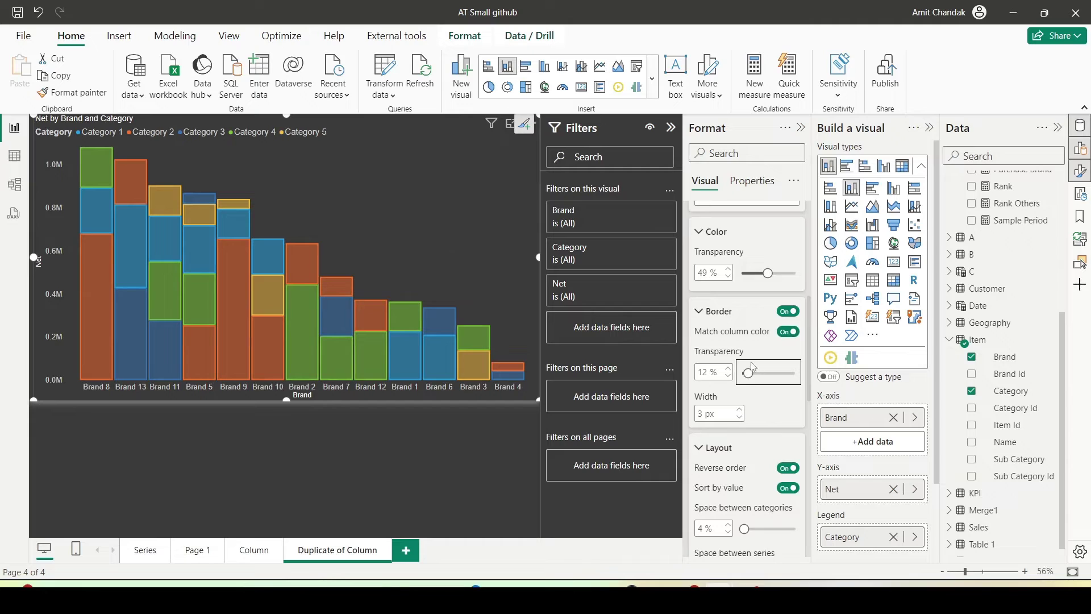
{"action": "scroll", "coordinate": [751, 365], "scroll_direction": "down", "scroll_amount": 3}
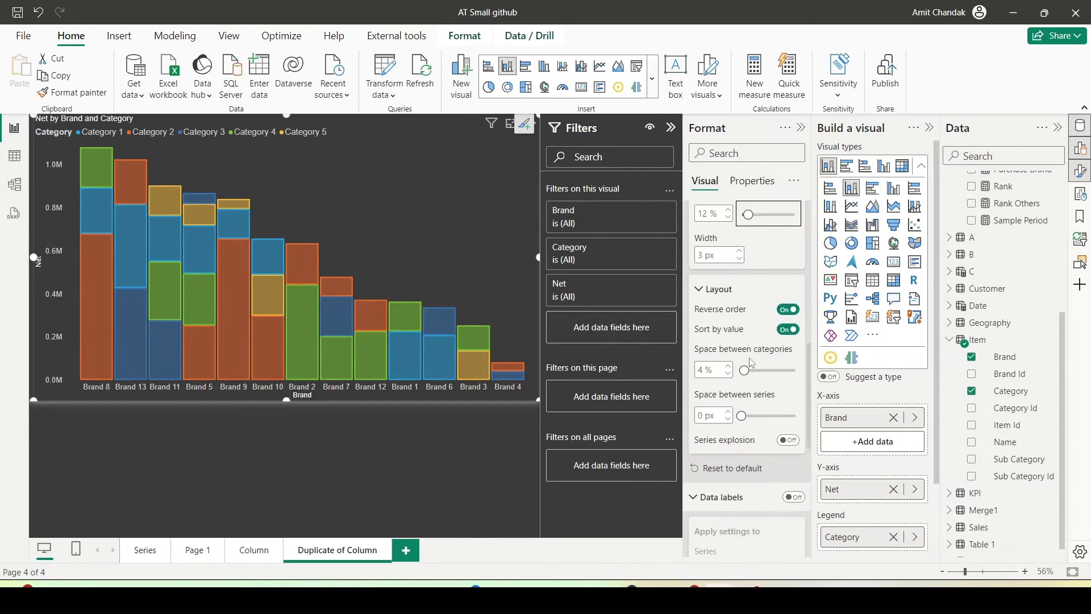
{"action": "left_click", "coordinate": [789, 308]}
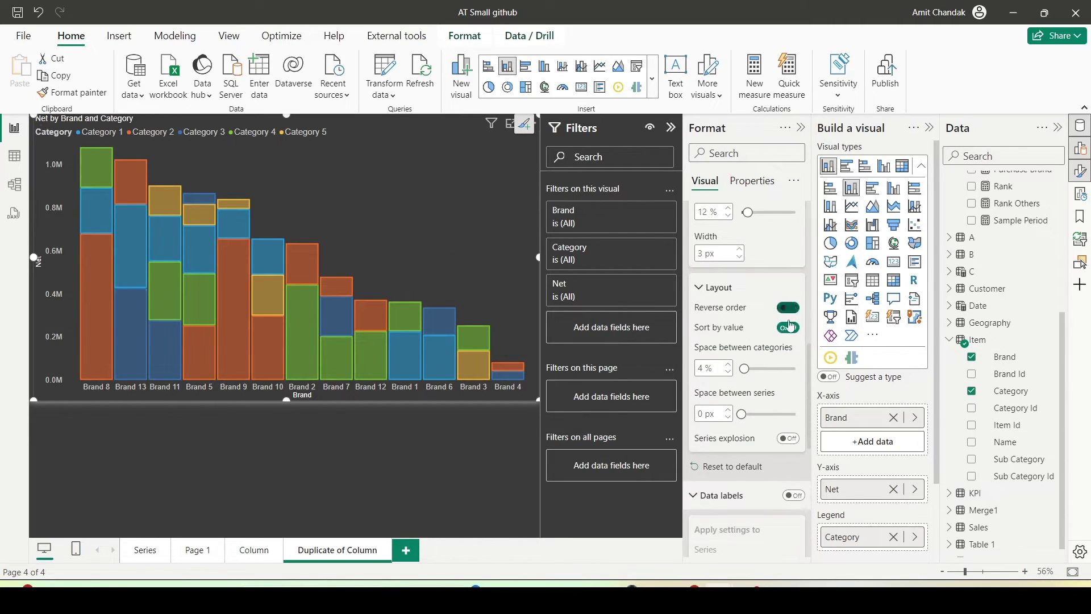
{"action": "left_click", "coordinate": [789, 329]}
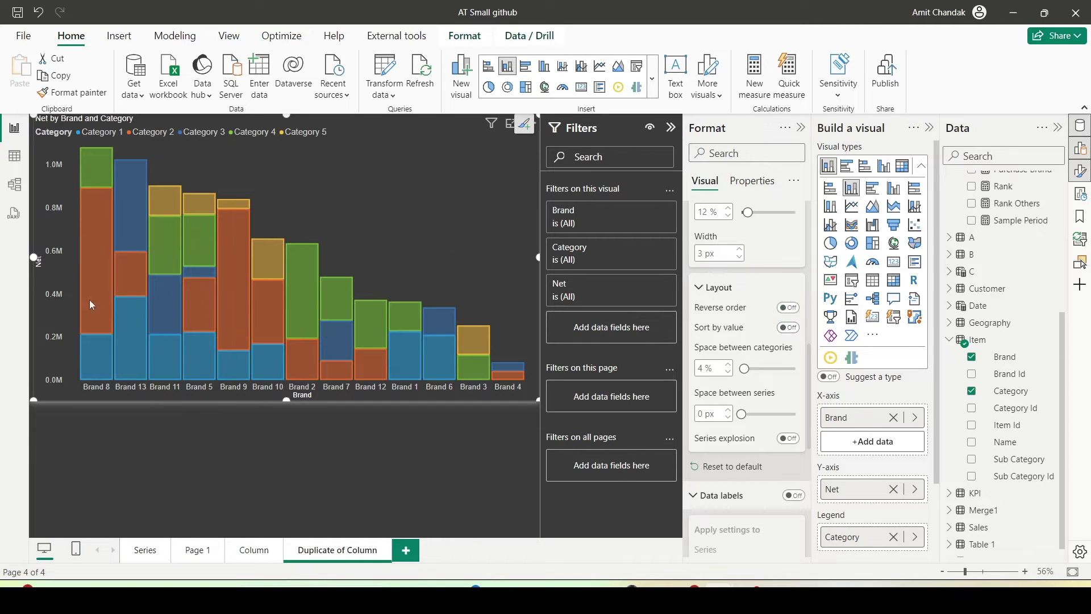
{"action": "mouse_move", "coordinate": [98, 250]}
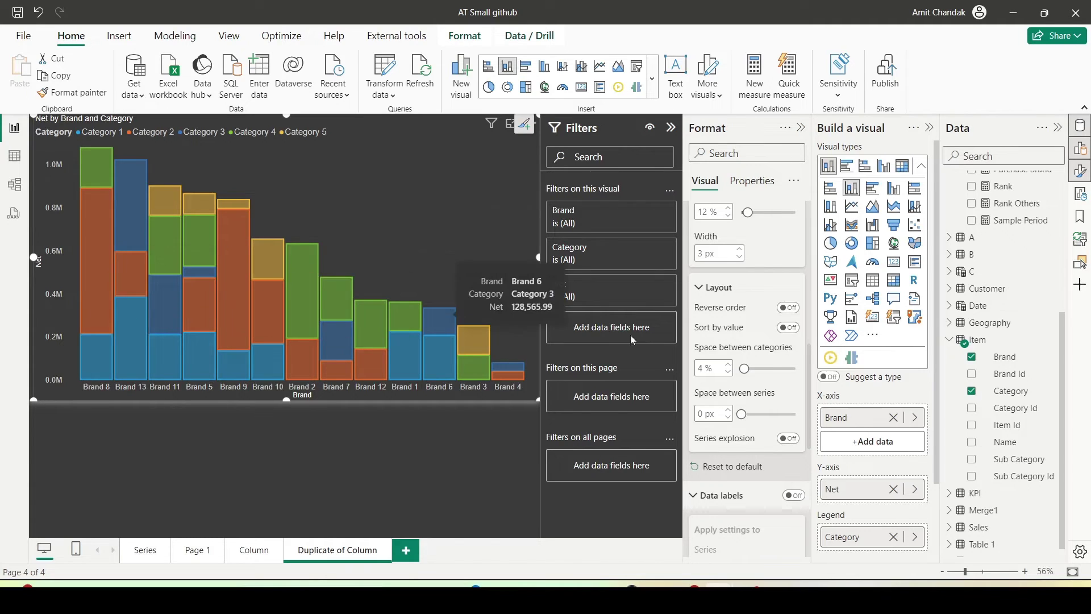
{"action": "left_click", "coordinate": [788, 328]}
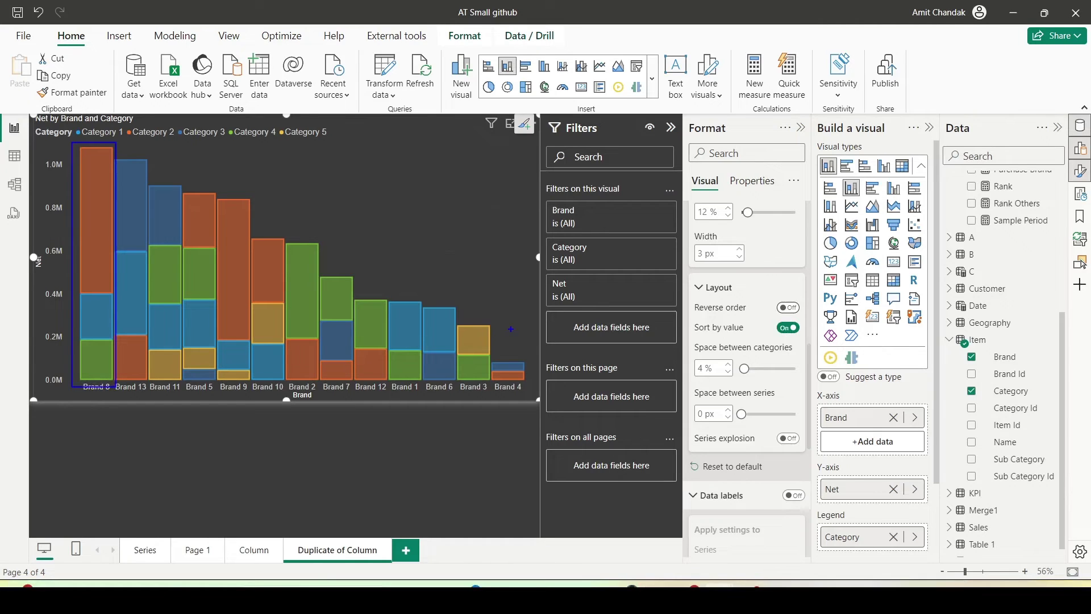
{"action": "left_click", "coordinate": [789, 308]}
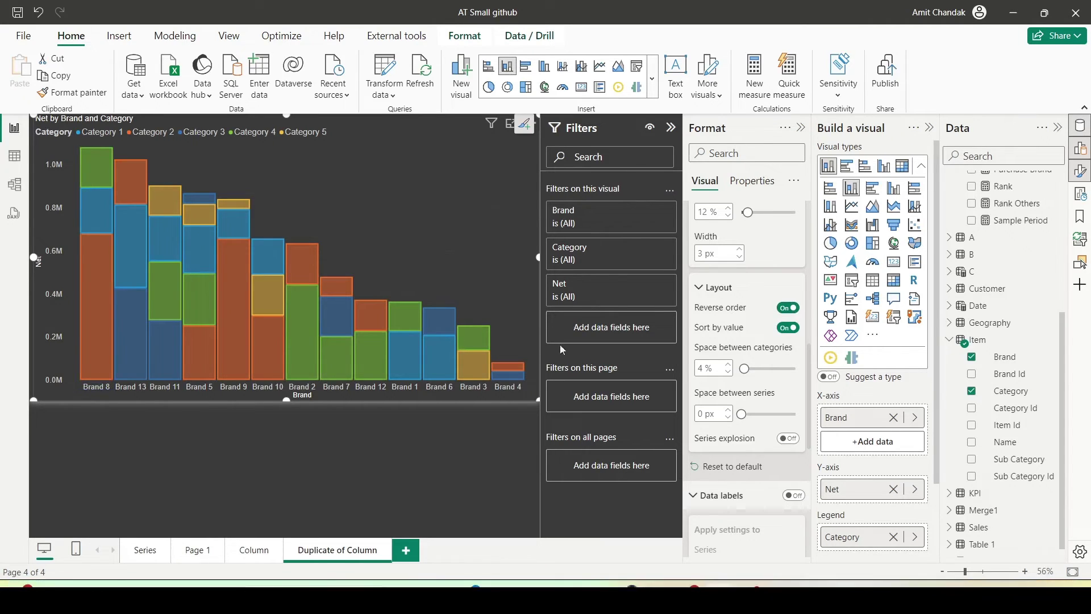
{"action": "left_click_drag", "start_coordinate": [745, 368], "coordinate": [752, 369]}
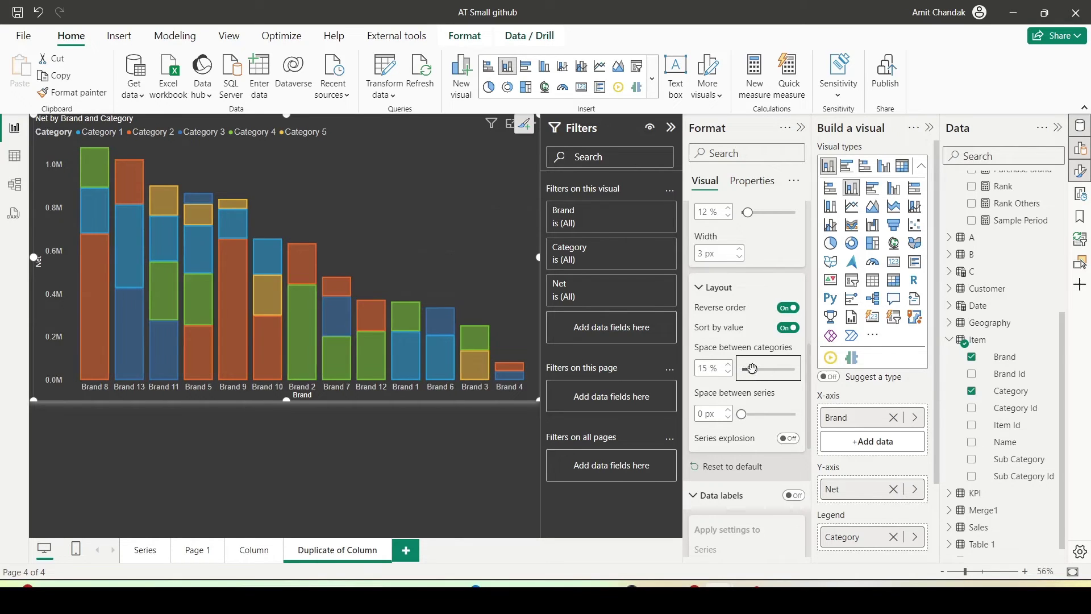
{"action": "left_click", "coordinate": [742, 415]}
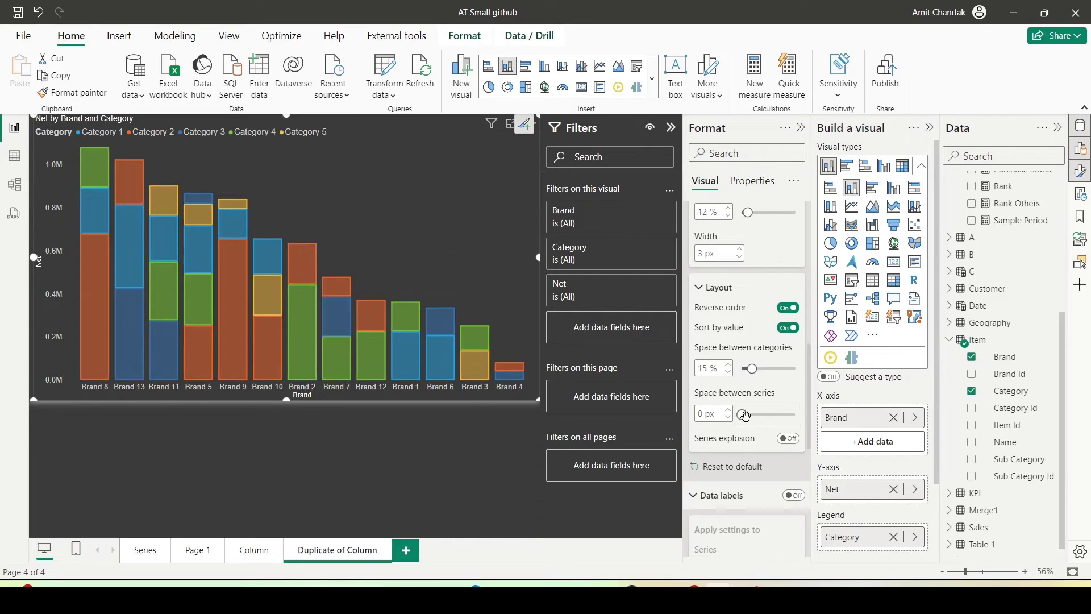
{"action": "left_click_drag", "start_coordinate": [746, 415], "coordinate": [774, 415]}
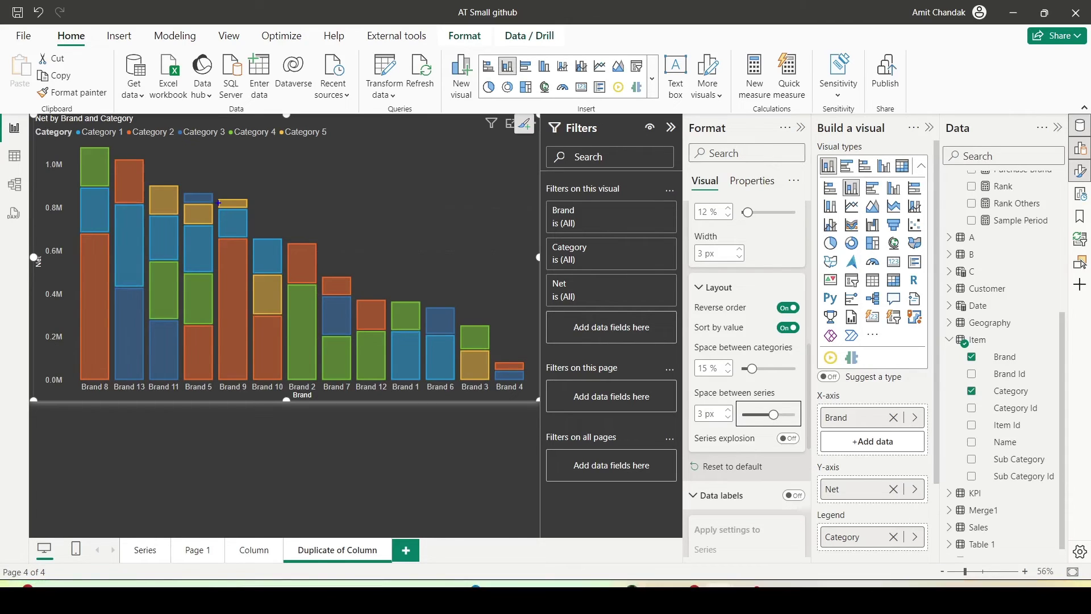
{"action": "mouse_move", "coordinate": [219, 229]}
{"action": "left_mouse_down"}
{"action": "mouse_move", "coordinate": [285, 281]}
{"action": "mouse_move", "coordinate": [257, 313]}
{"action": "mouse_move", "coordinate": [285, 322]}
{"action": "left_mouse_up"}
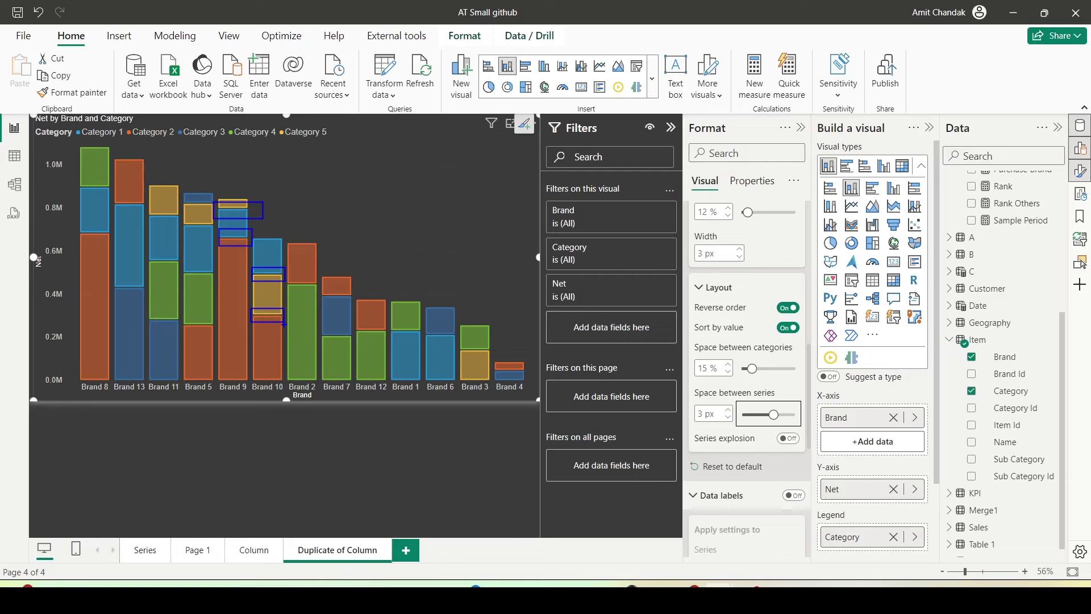
{"action": "key", "text": "Escape"}
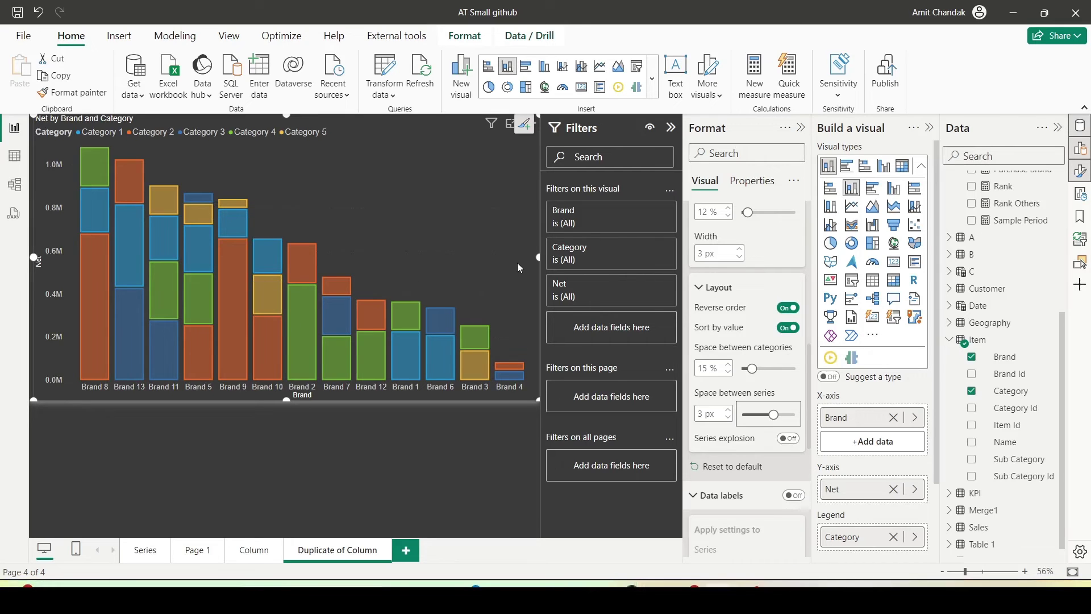
{"action": "scroll", "coordinate": [733, 330], "scroll_direction": "down", "scroll_amount": 1}
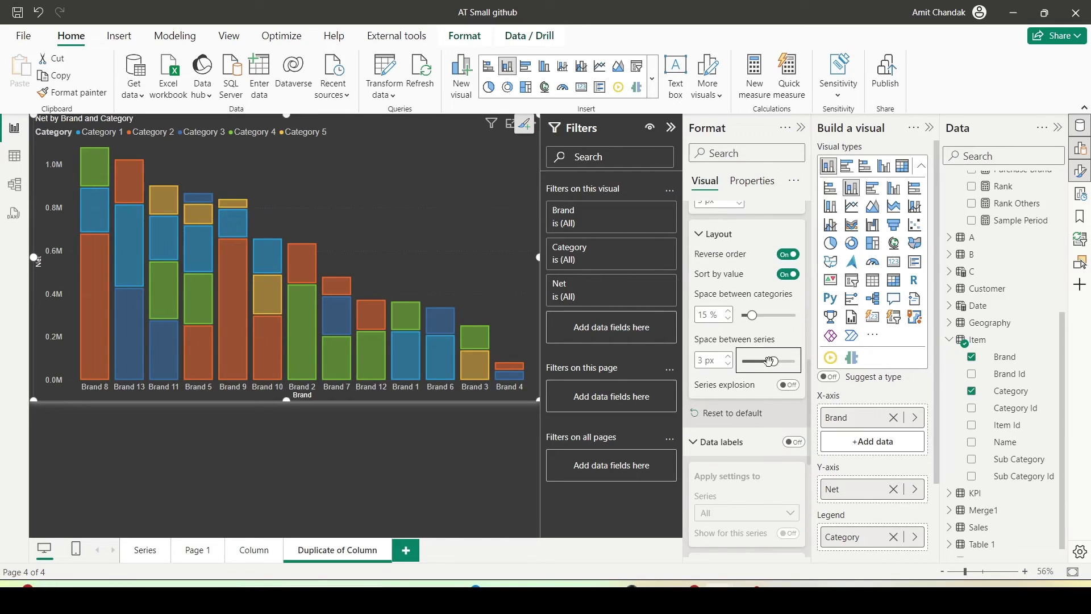
{"action": "left_click", "coordinate": [789, 385]}
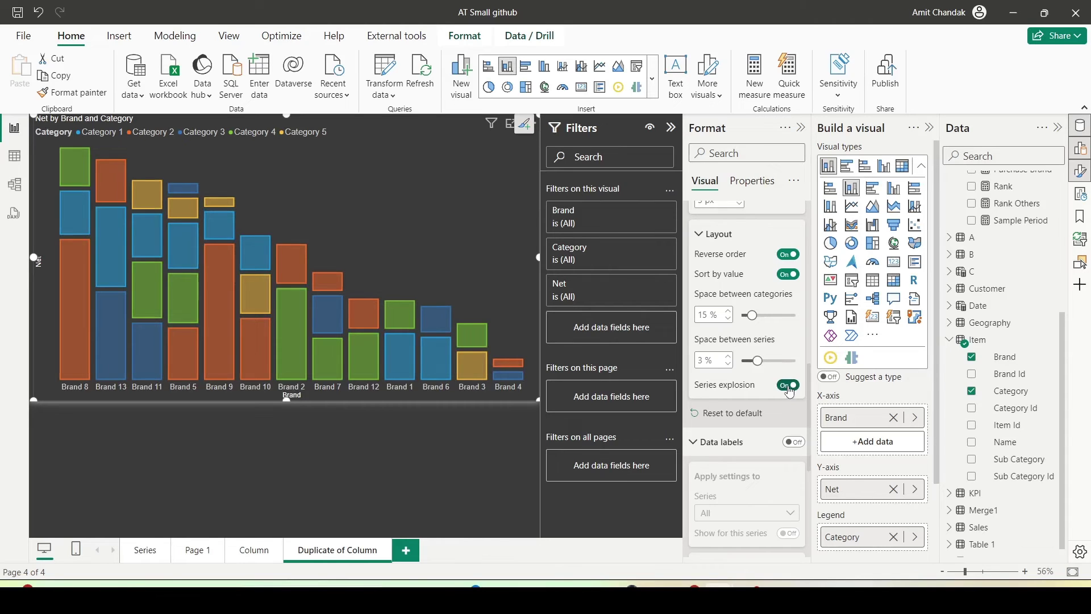
{"action": "left_click", "coordinate": [788, 385]}
{"action": "scroll", "coordinate": [789, 389], "scroll_direction": "down", "scroll_amount": 1}
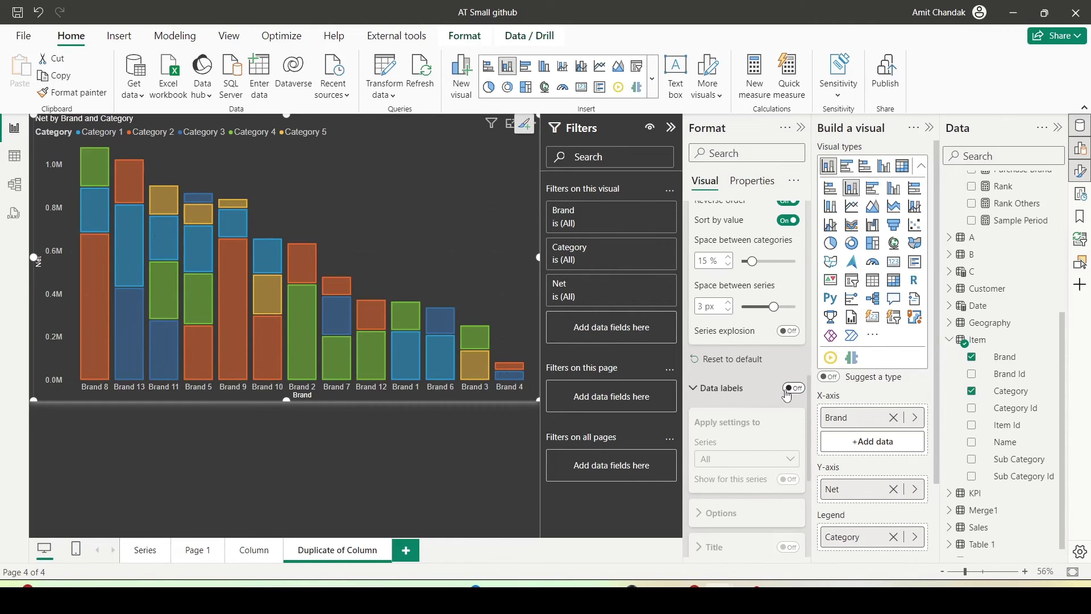
Turn on data labels with a series-name title and overflow text enabled
{"action": "left_click", "coordinate": [791, 388]}
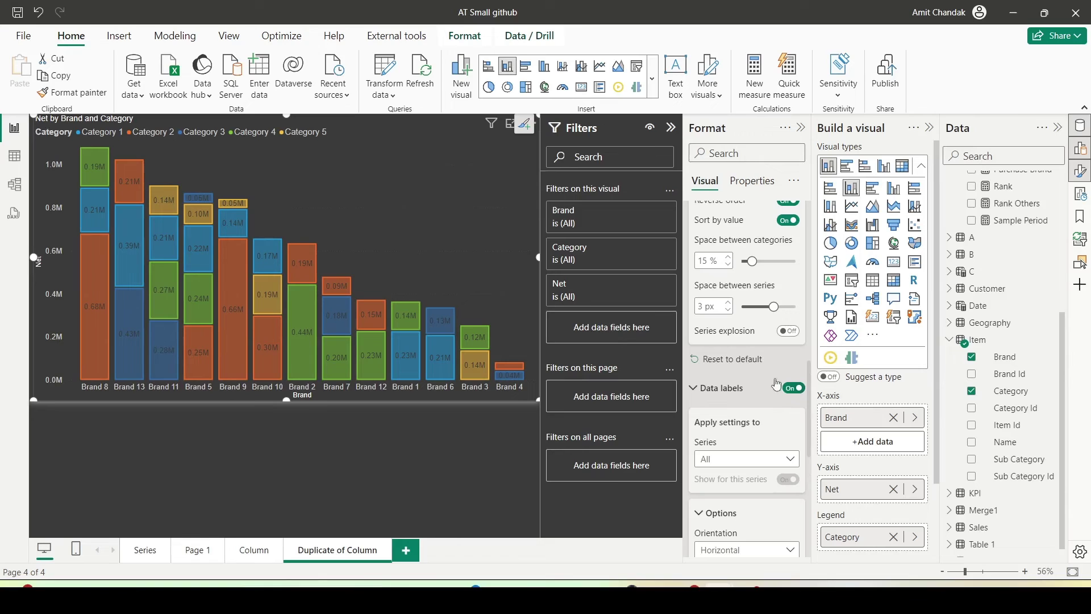
{"action": "scroll", "coordinate": [737, 355], "scroll_direction": "down", "scroll_amount": 1}
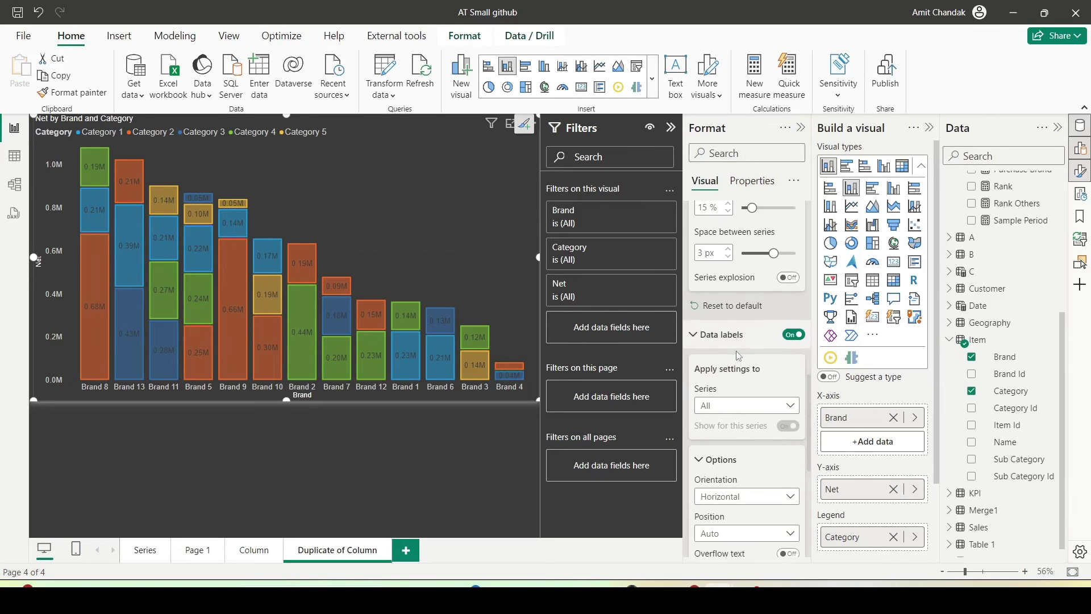
{"action": "scroll", "coordinate": [735, 350], "scroll_direction": "down", "scroll_amount": 5}
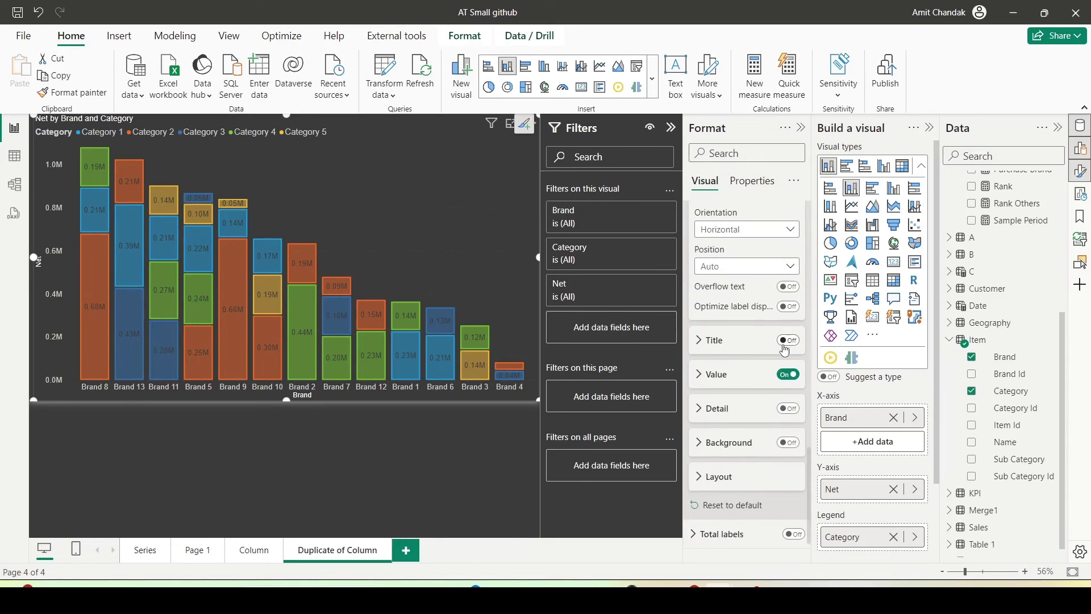
{"action": "left_click", "coordinate": [786, 344]}
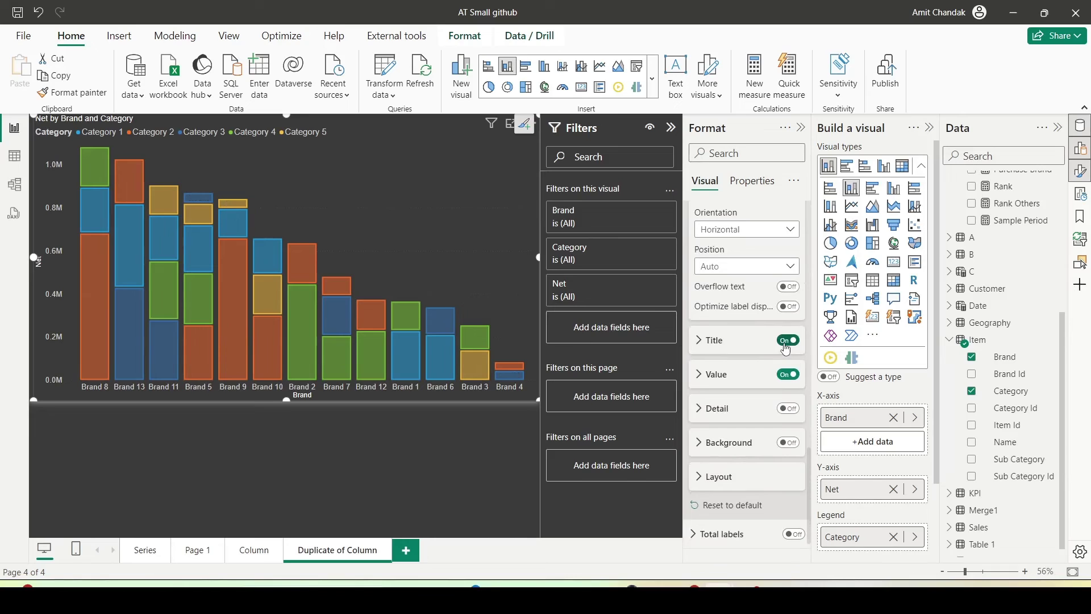
{"action": "left_click", "coordinate": [794, 290]}
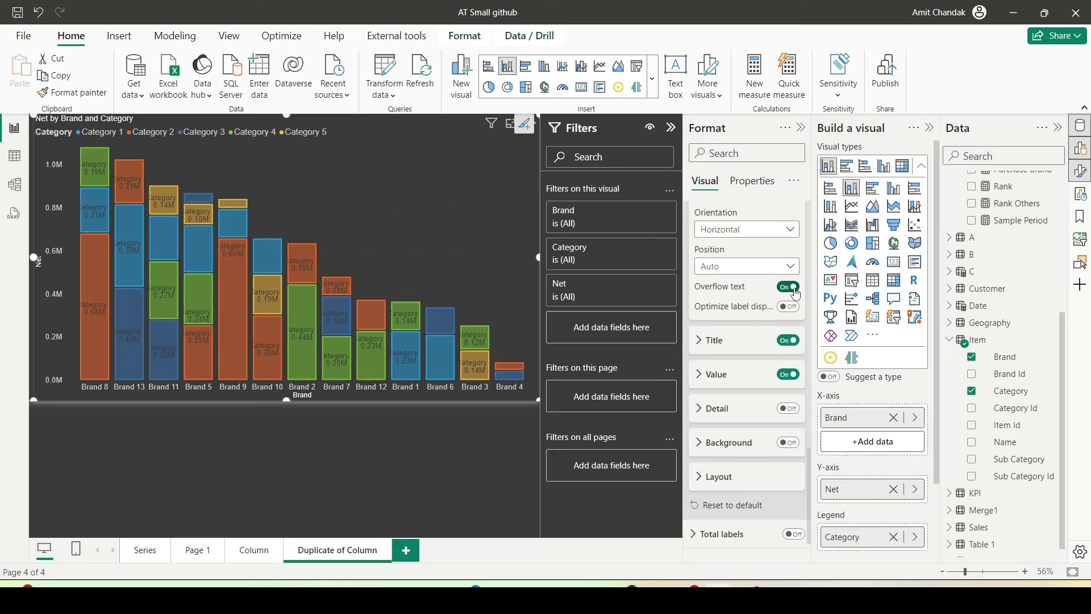
{"action": "left_click", "coordinate": [709, 341]}
Keep Series name as the data label title content
{"action": "left_click", "coordinate": [739, 381]}
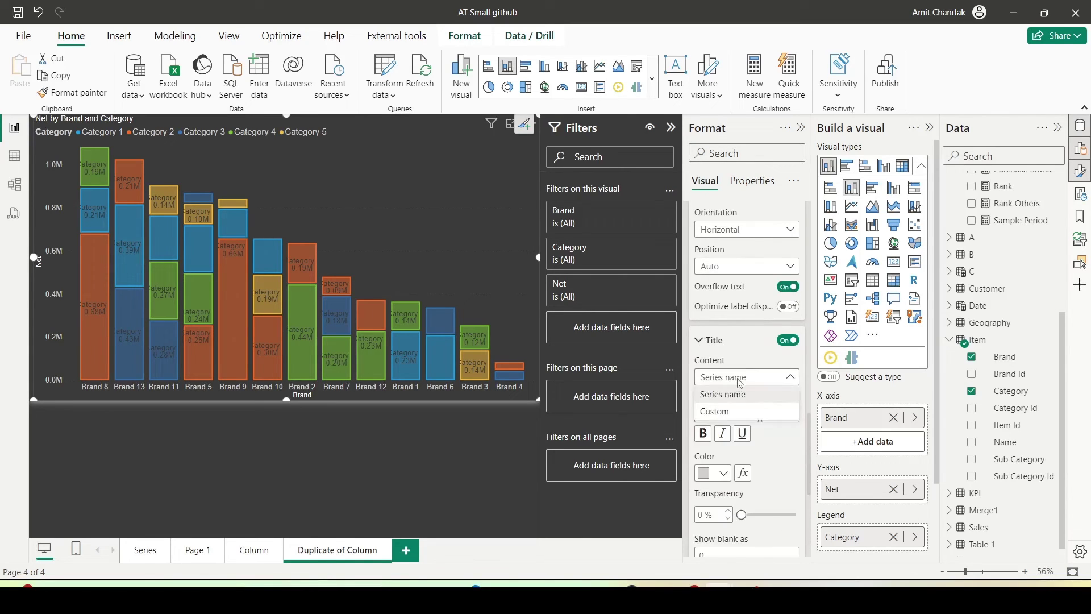
{"action": "left_click", "coordinate": [740, 382]}
{"action": "scroll", "coordinate": [716, 398], "scroll_direction": "down", "scroll_amount": 5}
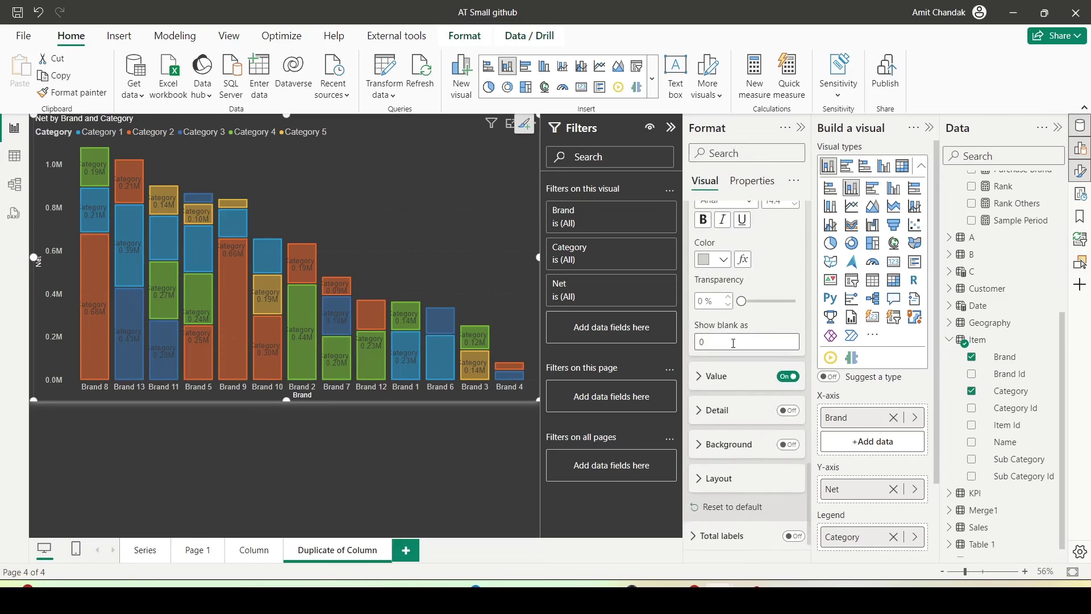
Turn on label Detail and set its value to the Gross measure from Measure > Base
{"action": "left_click", "coordinate": [700, 408]}
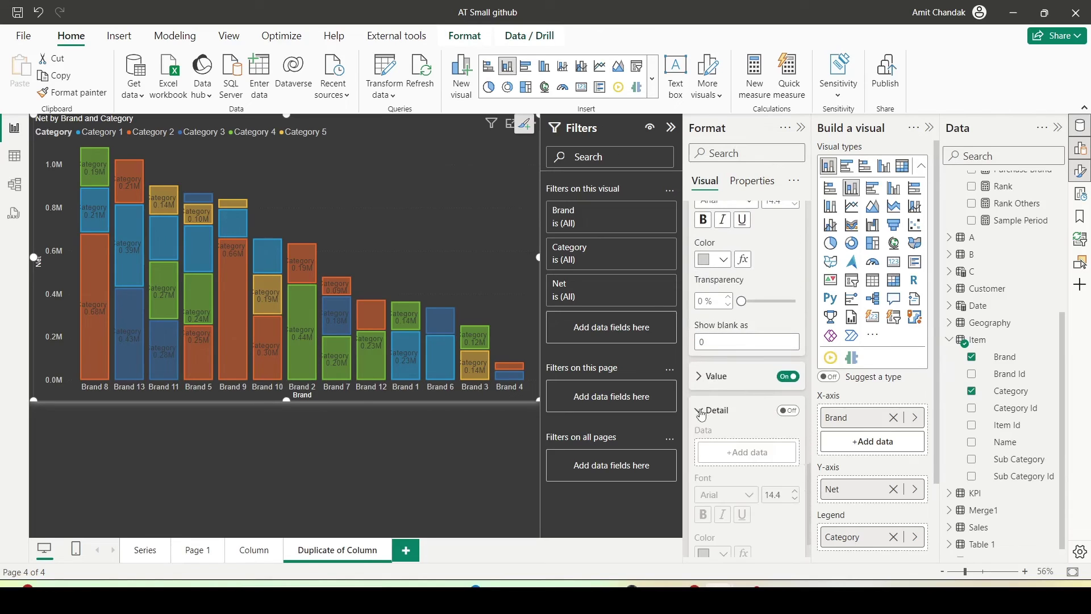
{"action": "left_click", "coordinate": [786, 411]}
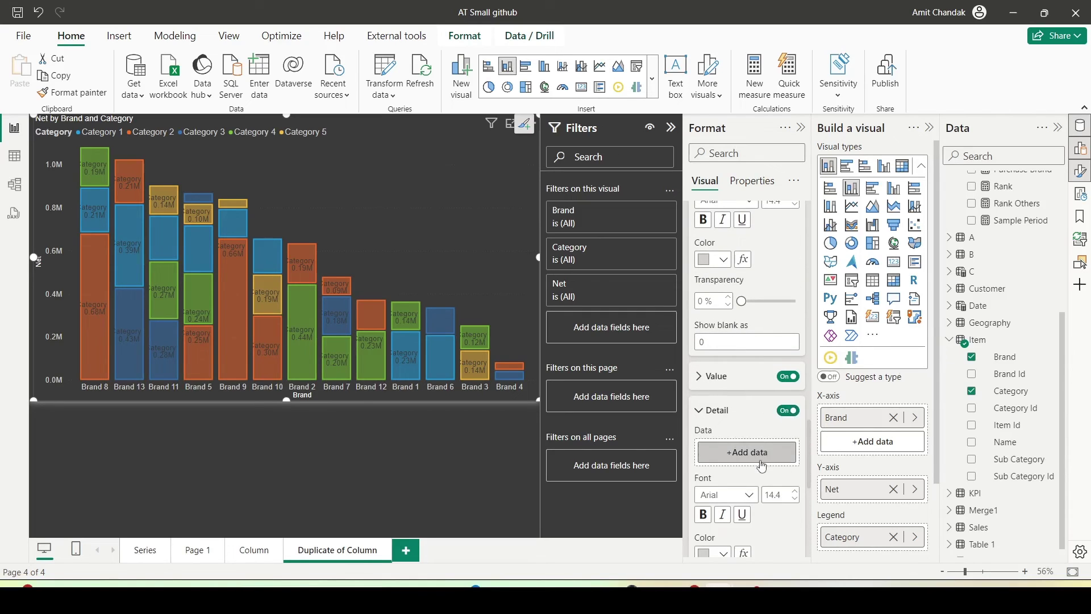
{"action": "left_click", "coordinate": [761, 464]}
{"action": "left_click", "coordinate": [820, 229]}
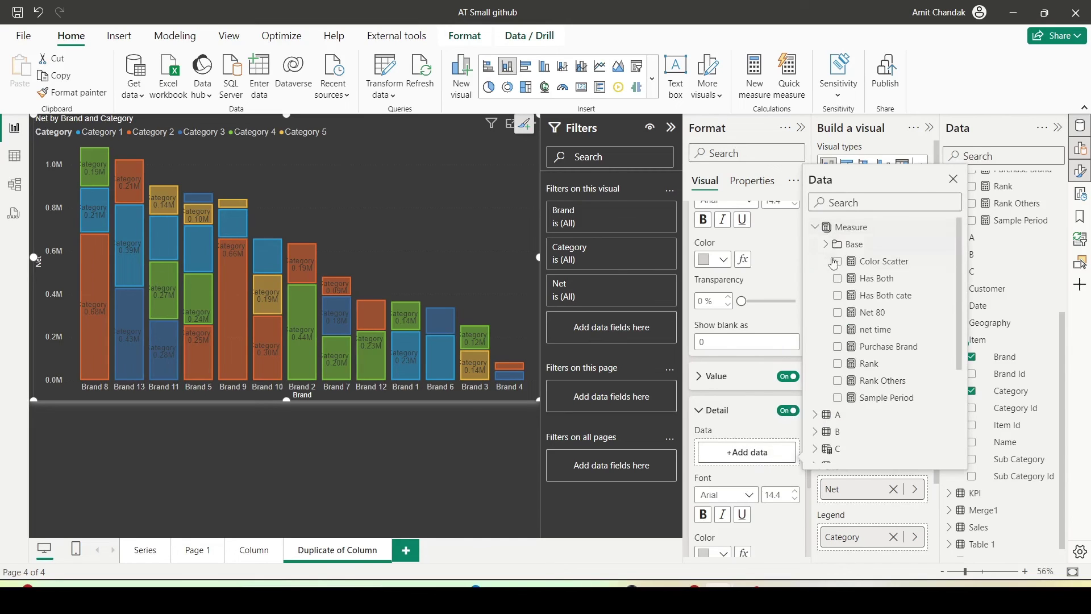
{"action": "left_click", "coordinate": [827, 245]}
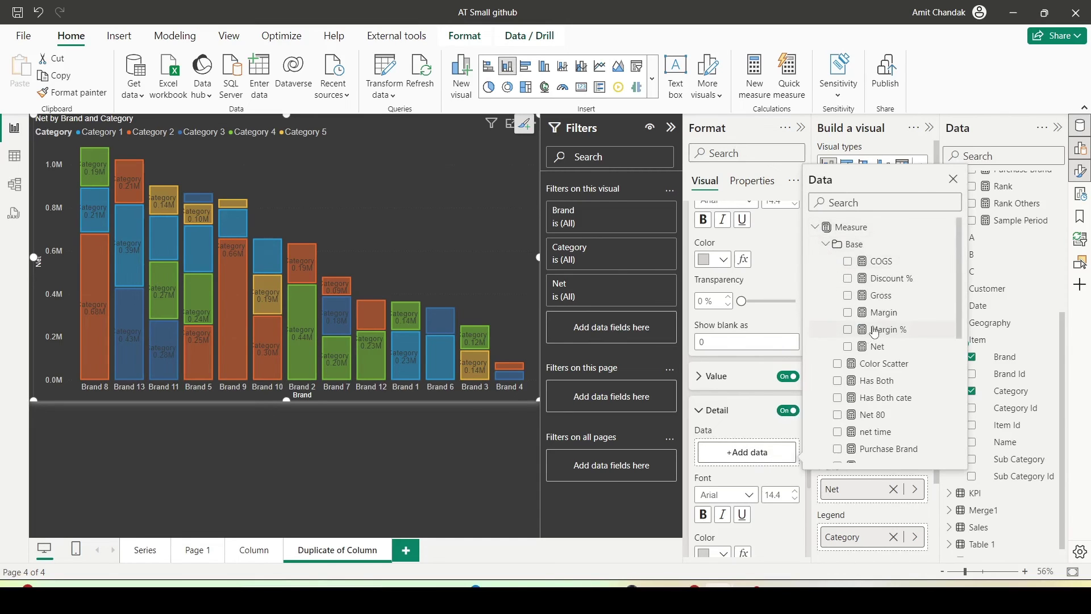
{"action": "left_click", "coordinate": [875, 347]}
{"action": "left_click", "coordinate": [881, 295]}
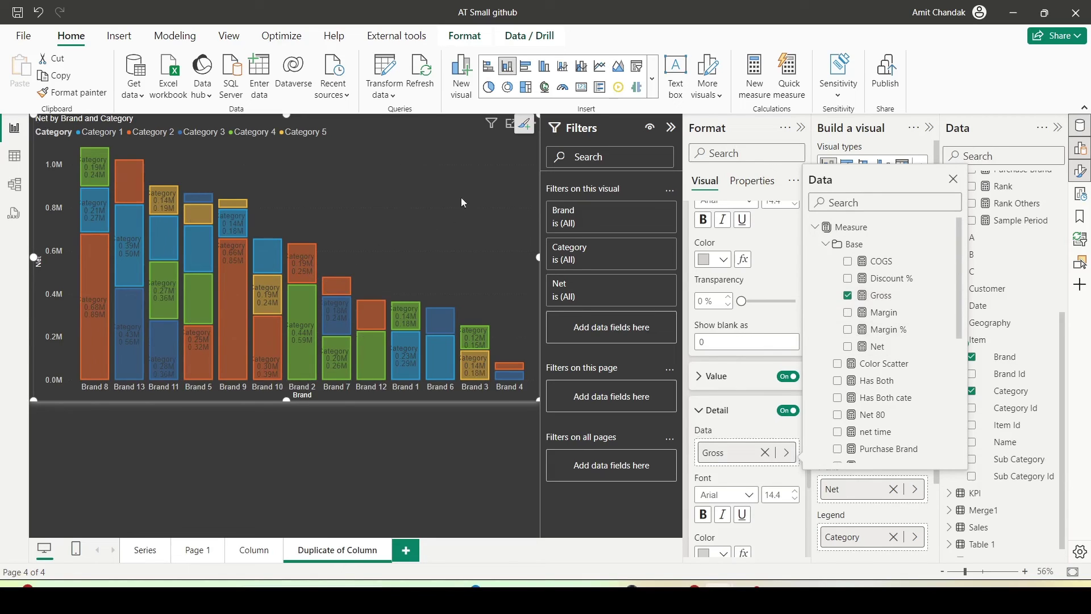
{"action": "left_click", "coordinate": [410, 403]}
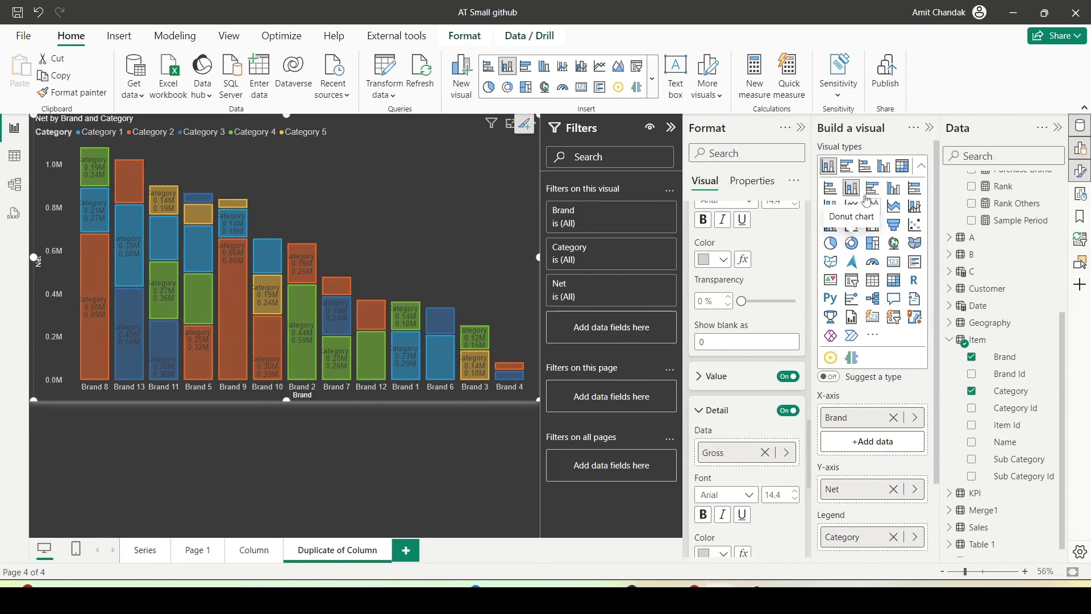
{"action": "left_click", "coordinate": [830, 190]}
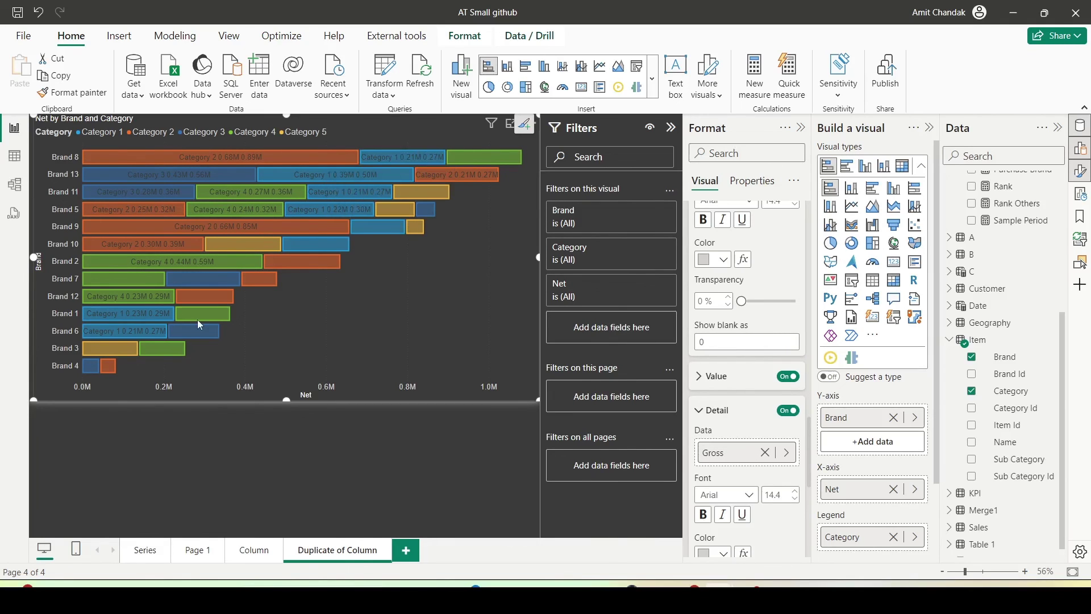
{"action": "mouse_move", "coordinate": [198, 321]}
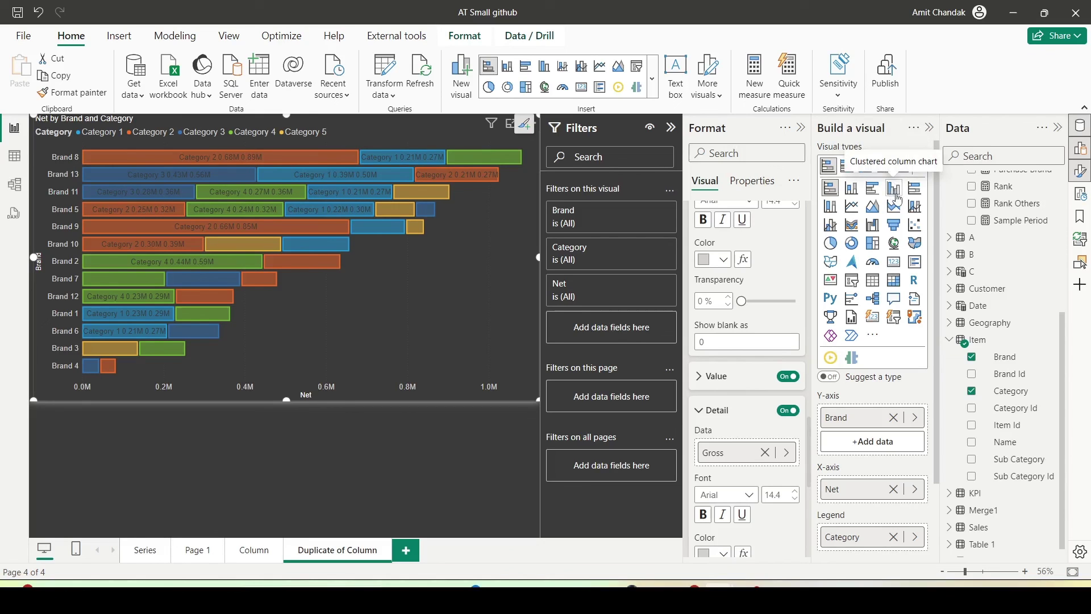
{"action": "left_click", "coordinate": [852, 189]}
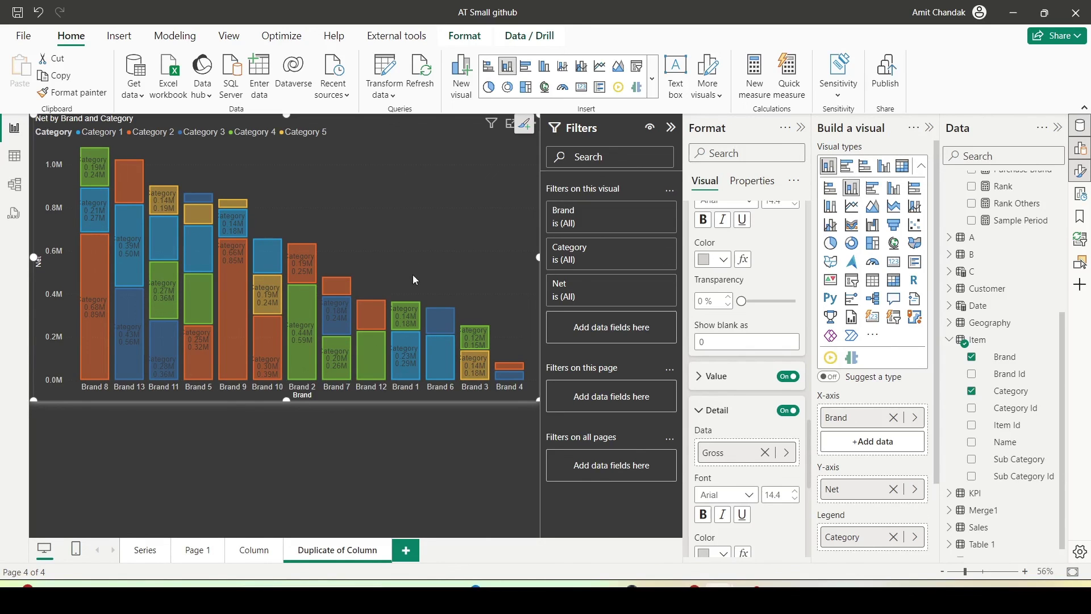
Toggle data labels off and back on, then set the label value colour to white
{"action": "scroll", "coordinate": [776, 371], "scroll_direction": "up", "scroll_amount": 4}
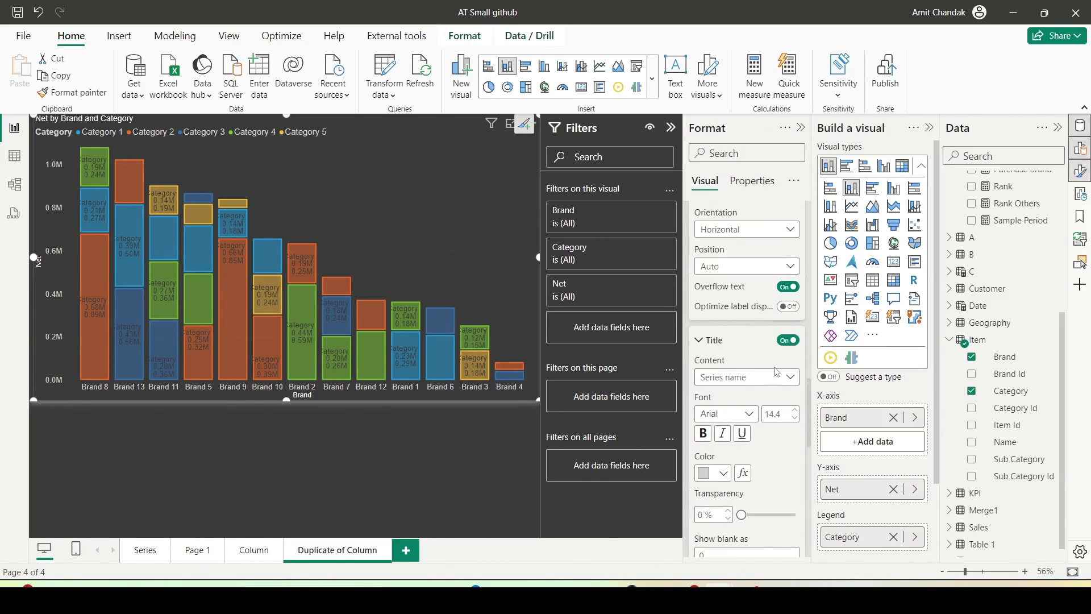
{"action": "scroll", "coordinate": [786, 339], "scroll_direction": "up", "scroll_amount": 2}
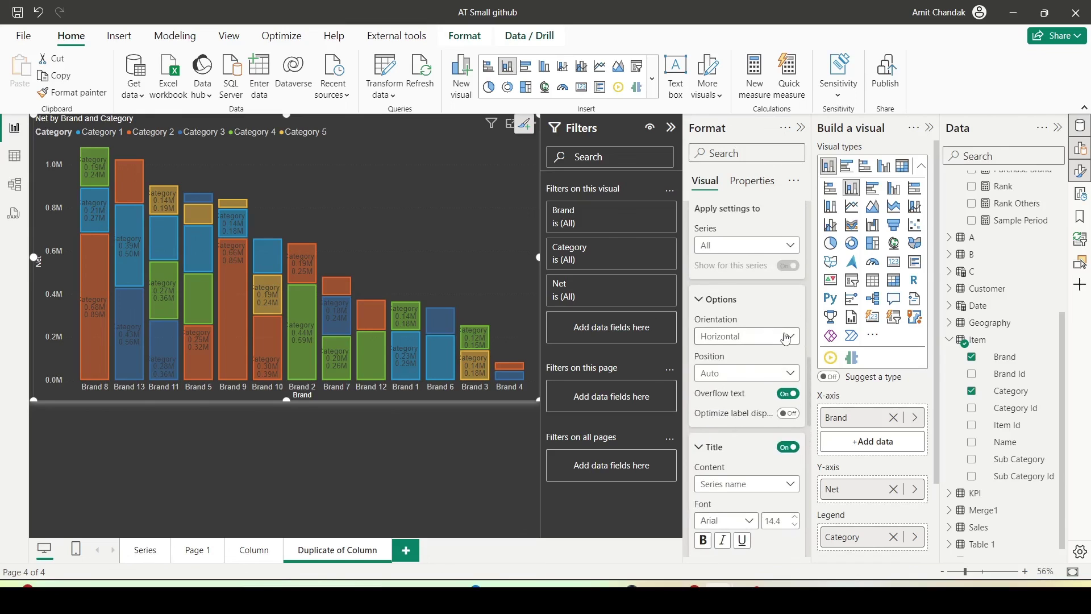
{"action": "scroll", "coordinate": [785, 339], "scroll_direction": "up", "scroll_amount": 2}
{"action": "left_click", "coordinate": [791, 281]}
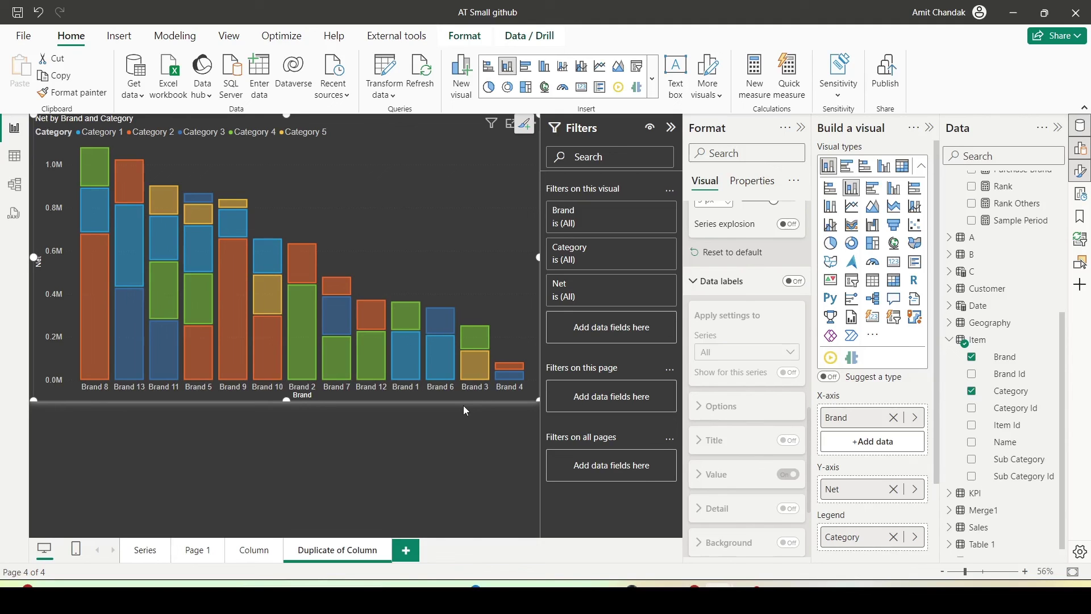
{"action": "left_click", "coordinate": [793, 281]}
{"action": "scroll", "coordinate": [710, 415], "scroll_direction": "down", "scroll_amount": 5}
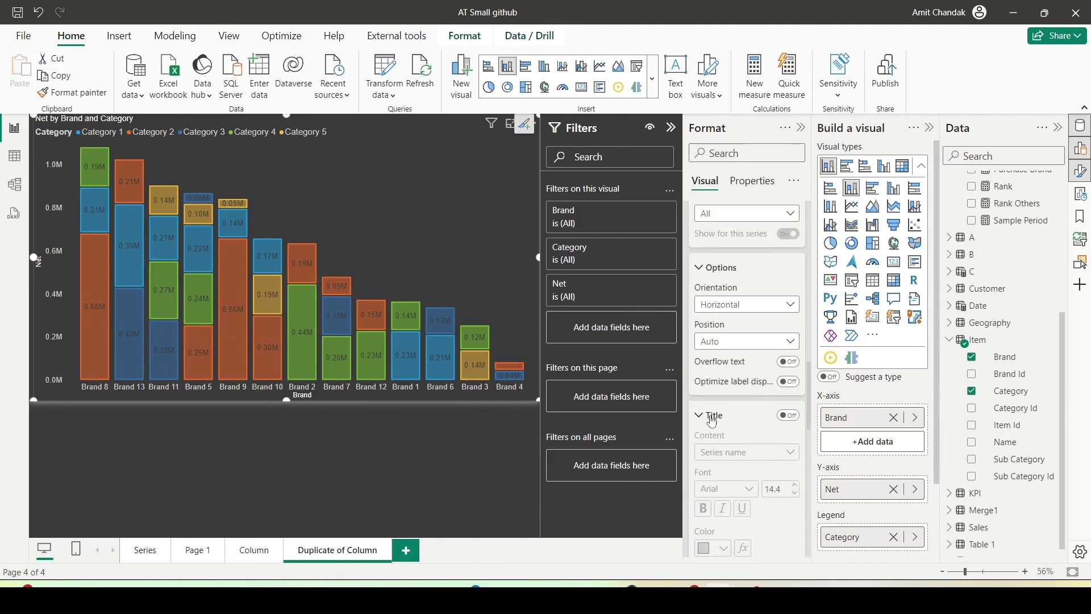
{"action": "left_click", "coordinate": [700, 390]}
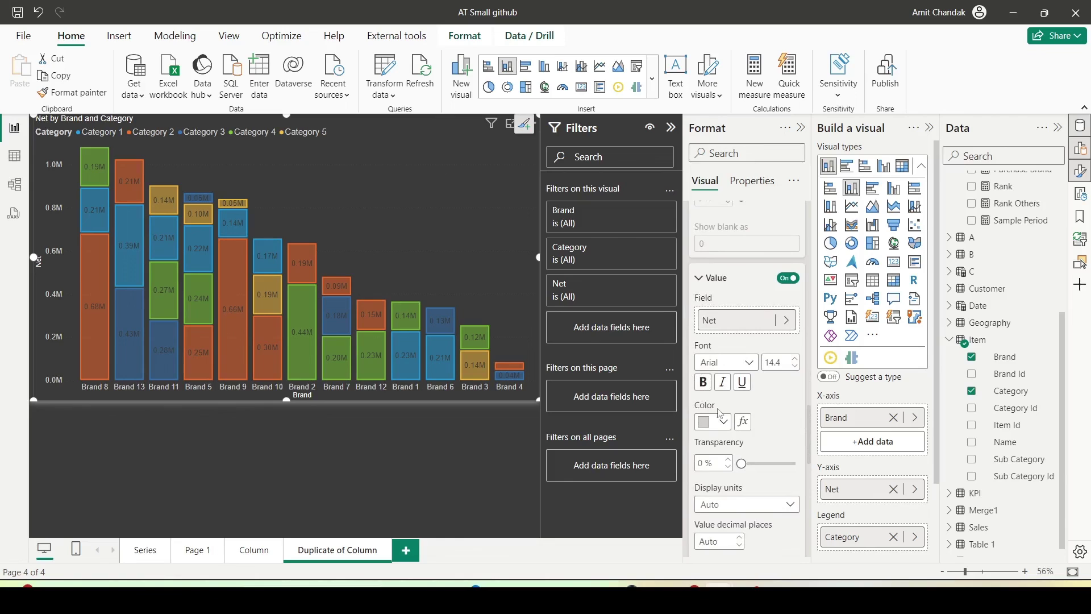
{"action": "left_click", "coordinate": [727, 424]}
{"action": "scroll", "coordinate": [727, 424], "scroll_direction": "up", "scroll_amount": 3}
{"action": "left_click", "coordinate": [788, 258]}
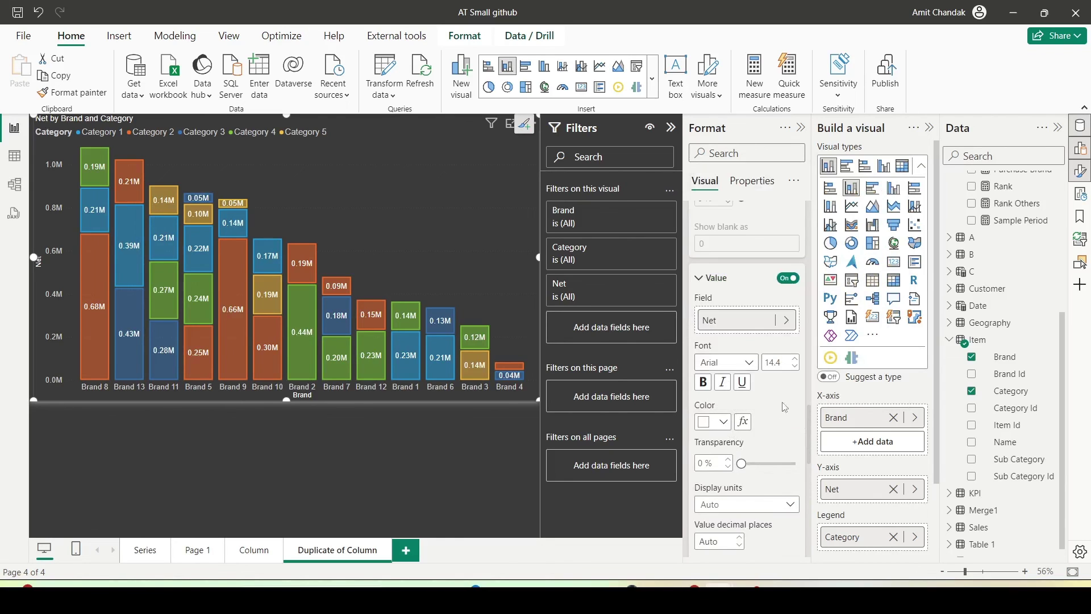